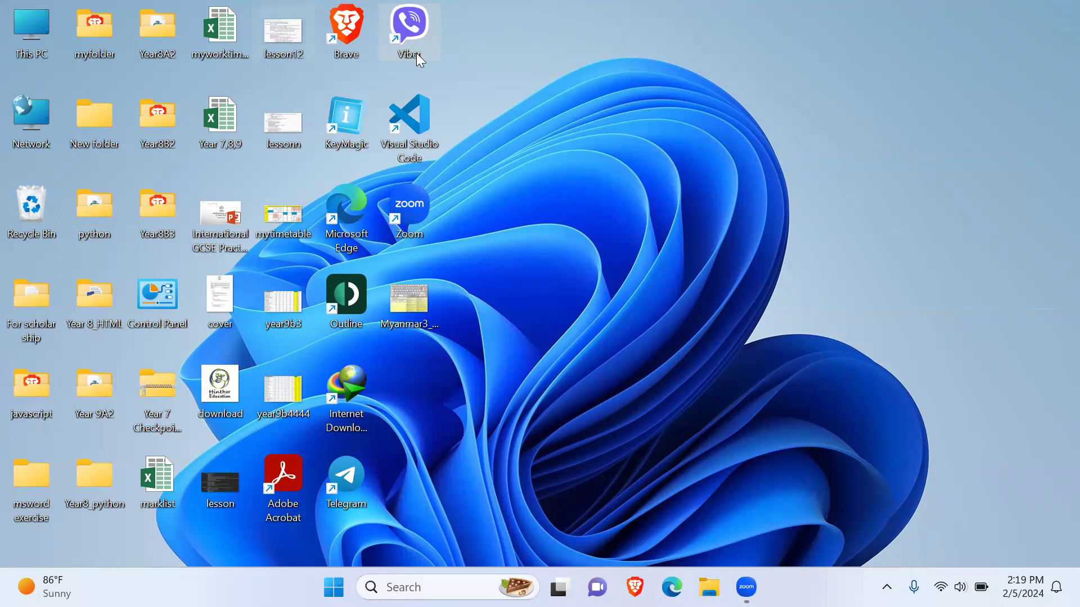
Open the Brave browser, close the IDM Integration Module page and return to the desktop
{"action": "double_click", "coordinate": [356, 24]}
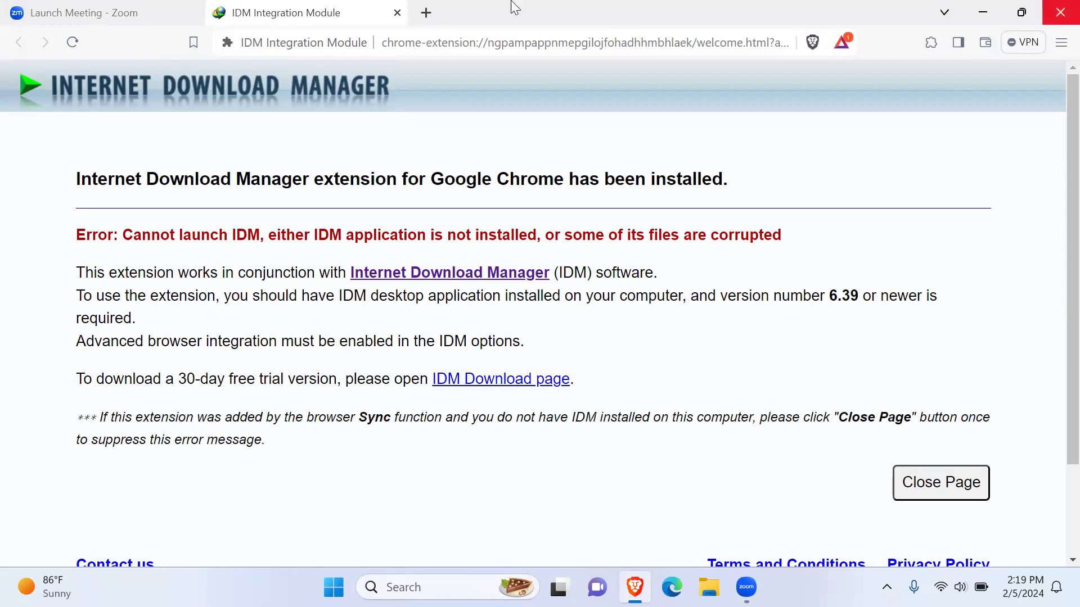
{"action": "left_click", "coordinate": [397, 13]}
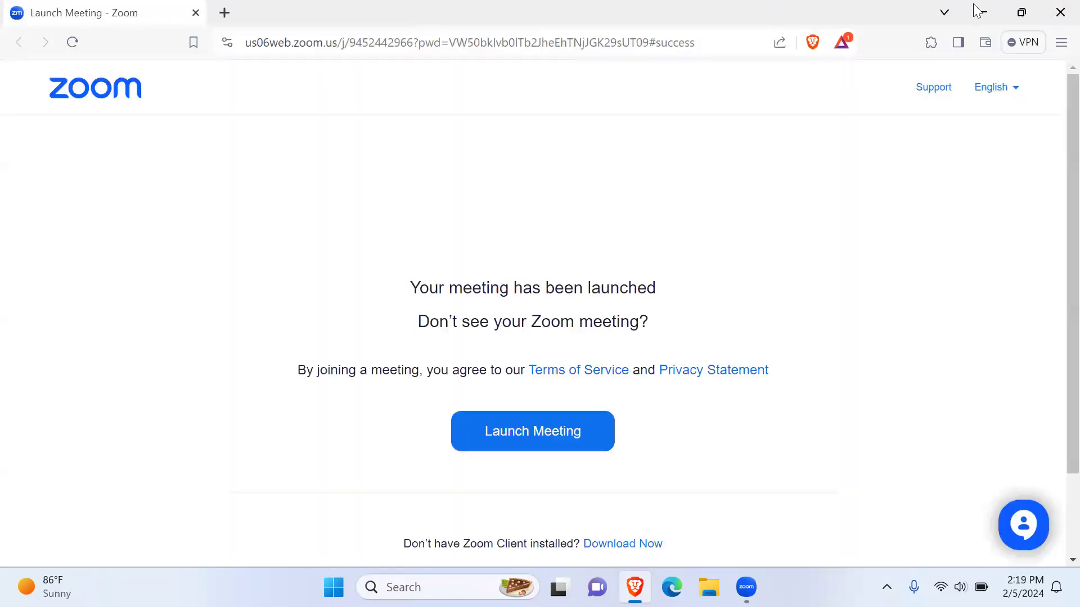
{"action": "key", "text": "super+d"}
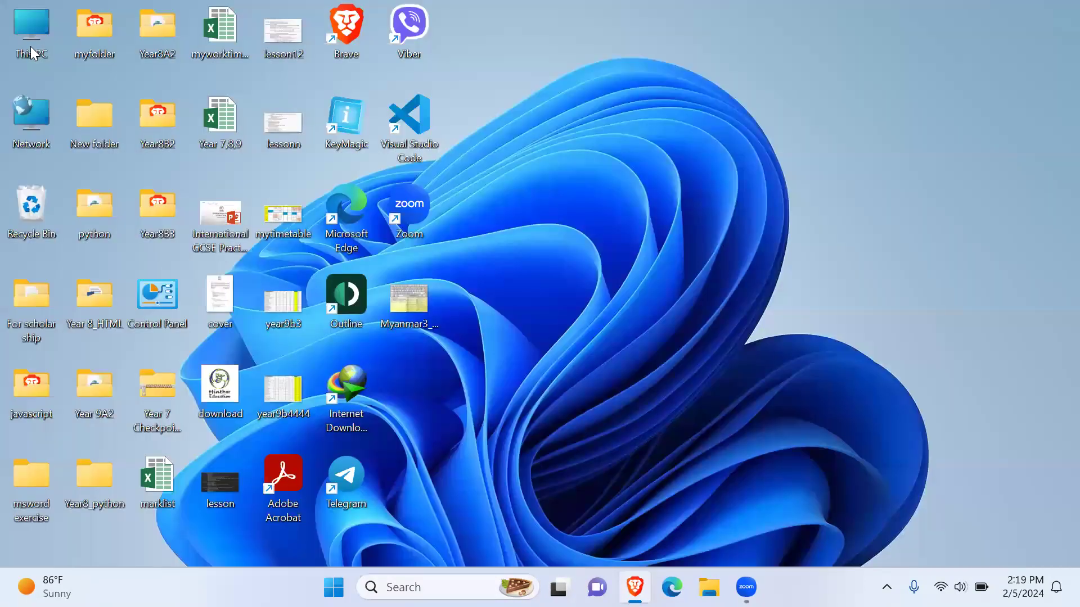
Permanently delete the HTML files 778, 988 and 999 from the Downloads folder
{"action": "double_click", "coordinate": [33, 34]}
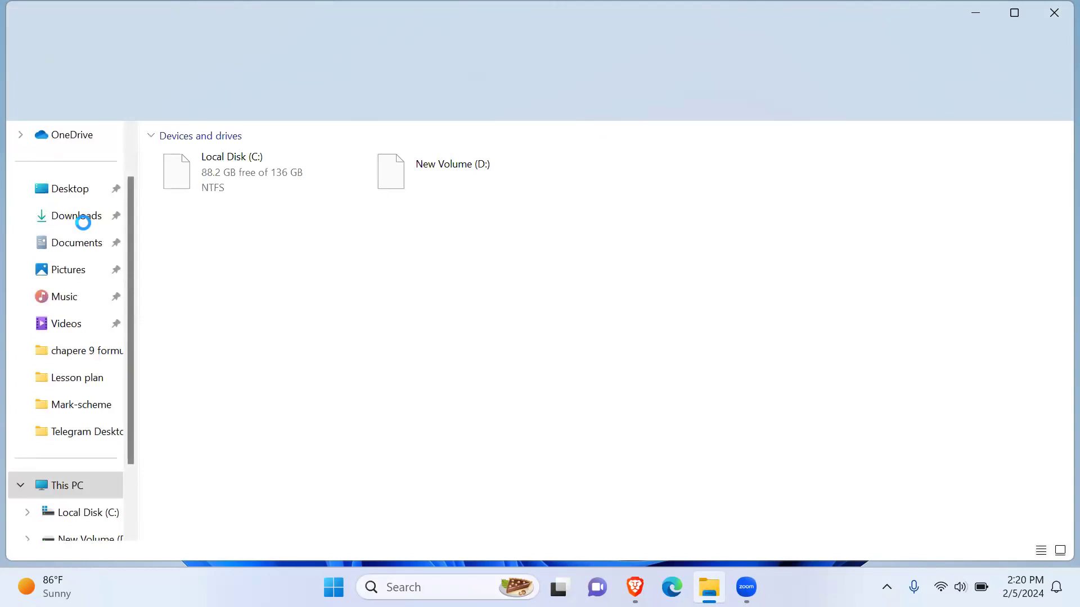
{"action": "left_click", "coordinate": [85, 221]}
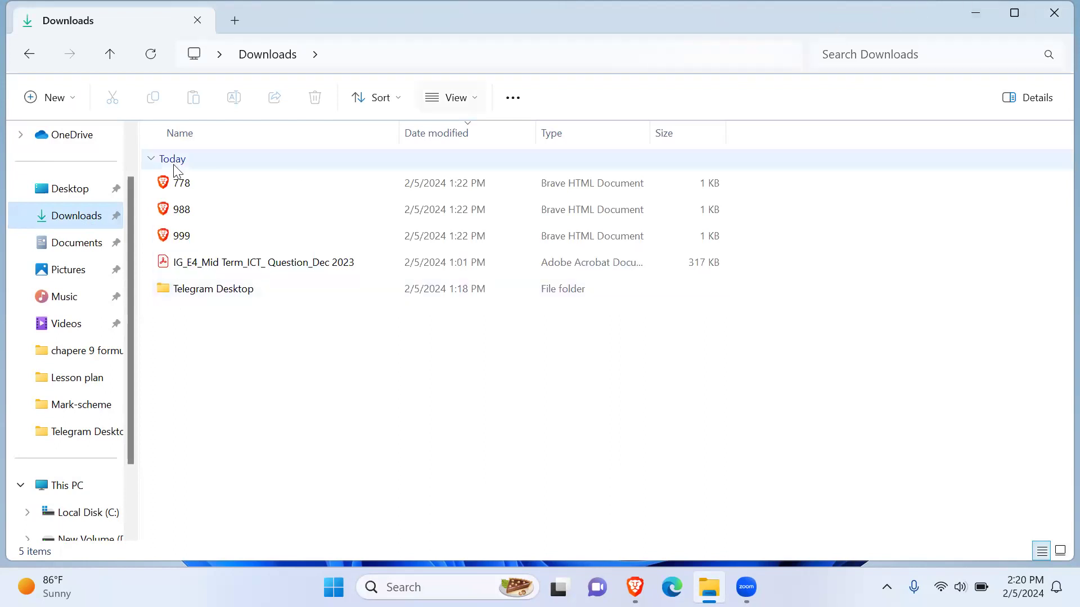
{"action": "left_click_drag", "start_coordinate": [149, 181], "coordinate": [226, 241]}
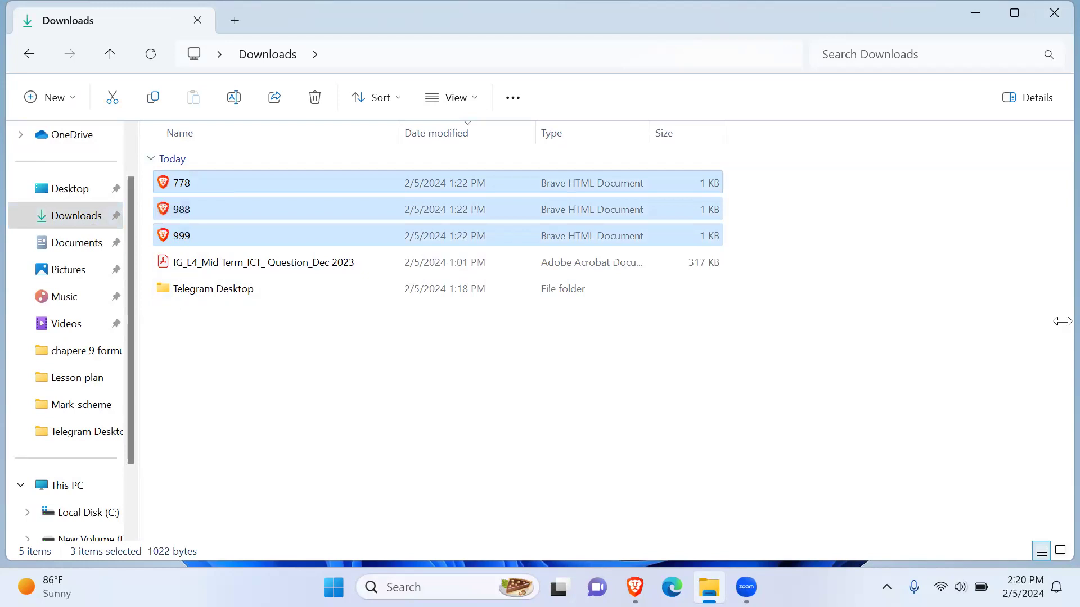
{"action": "key", "text": "Return"}
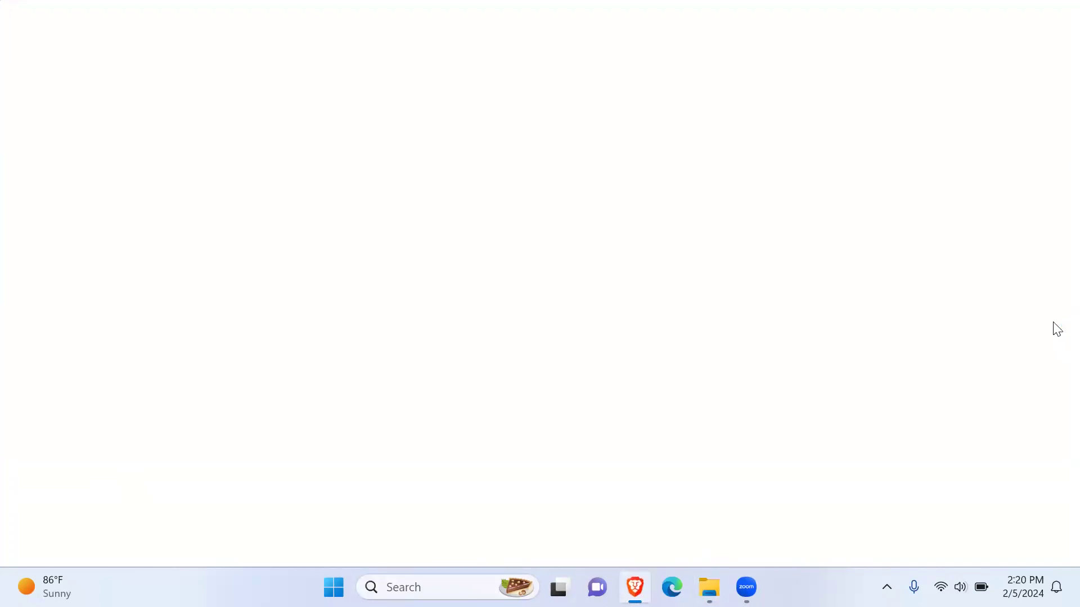
{"action": "left_click", "coordinate": [1056, 12]}
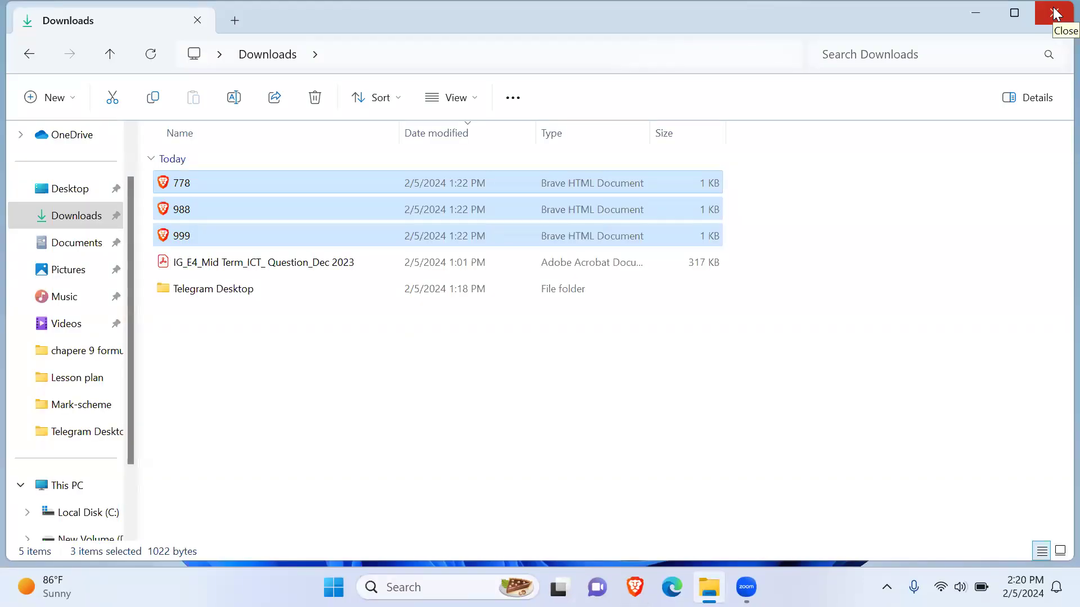
{"action": "key", "text": "shift+Delete"}
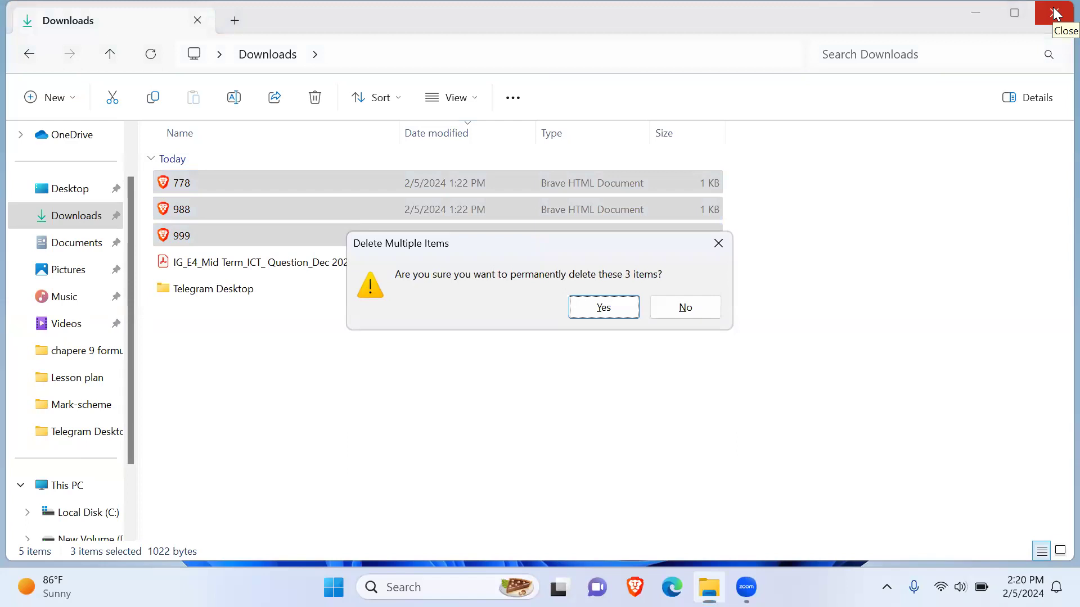
{"action": "key", "text": "Return"}
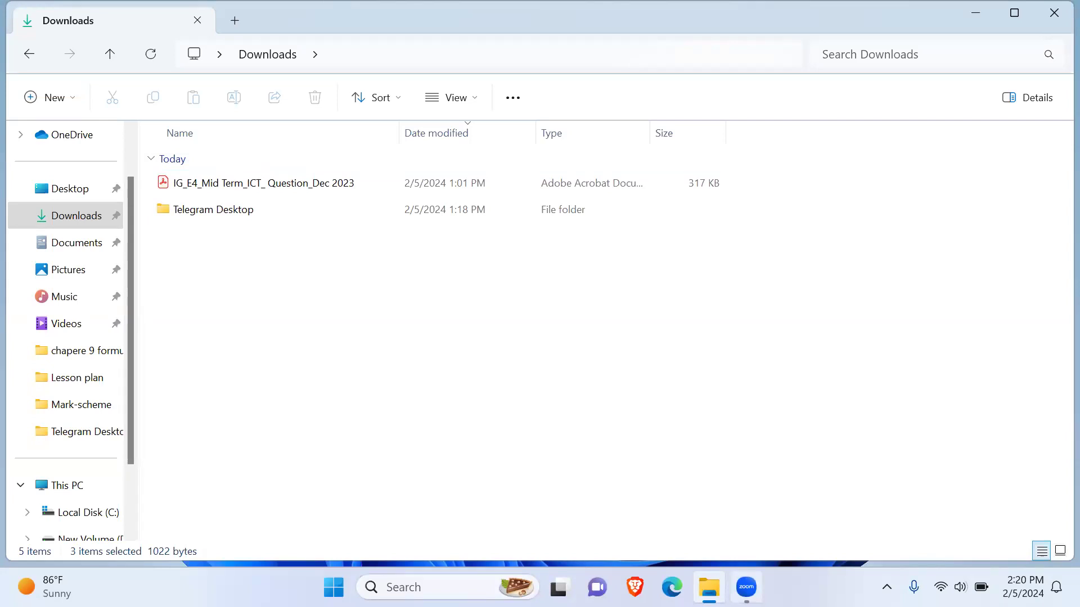
Switch to Viber, open the python.org/downloads link from the Year 8B2 IT group chat, and close the other browser tabs
{"action": "key", "text": "super+d"}
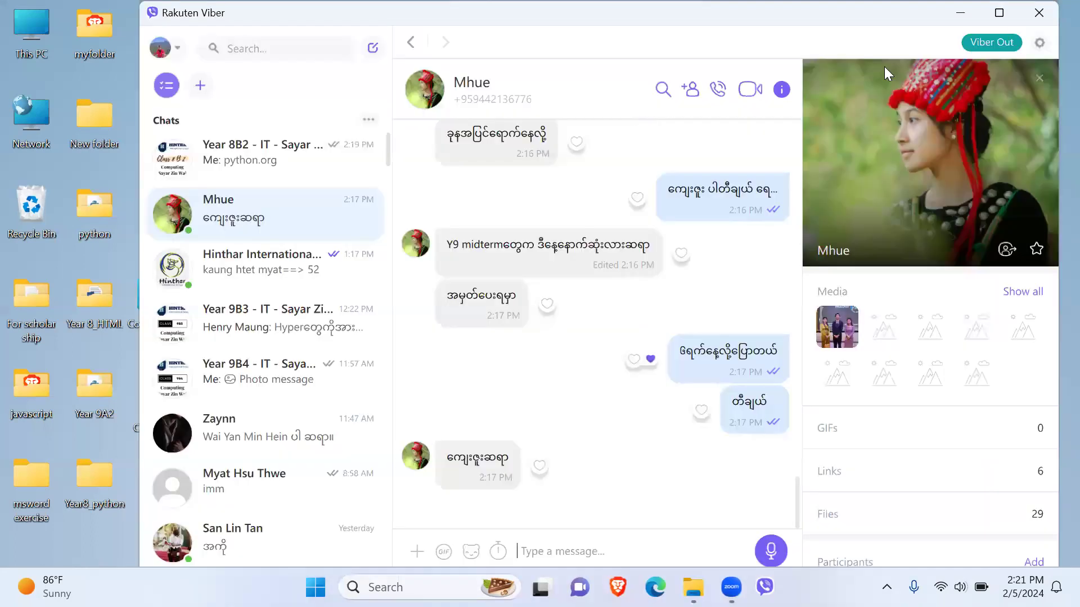
{"action": "left_click", "coordinate": [254, 163]}
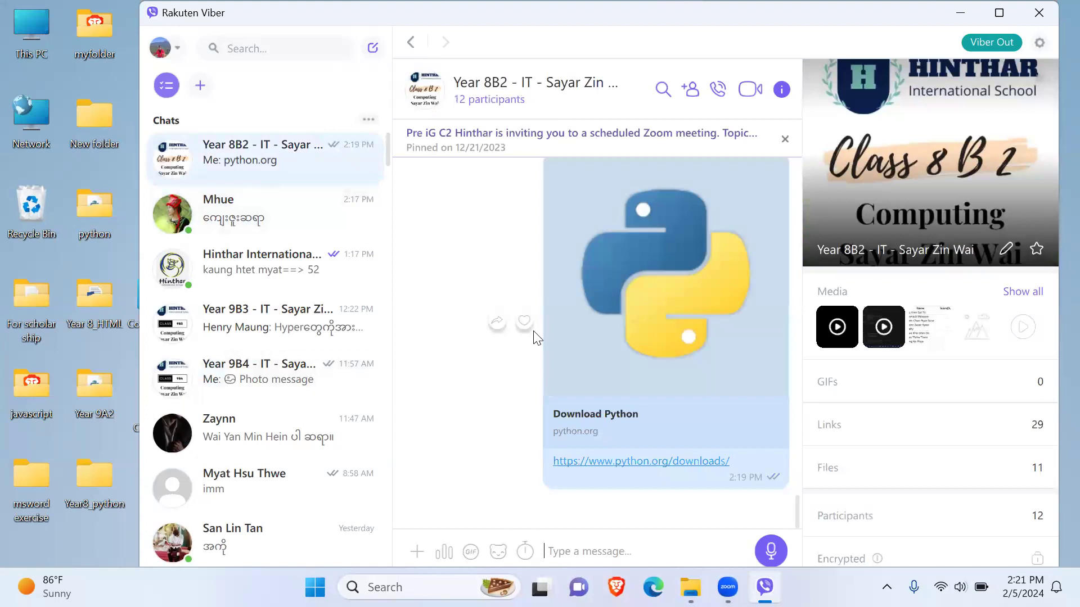
{"action": "left_click", "coordinate": [610, 465]}
{"action": "left_click", "coordinate": [655, 475]}
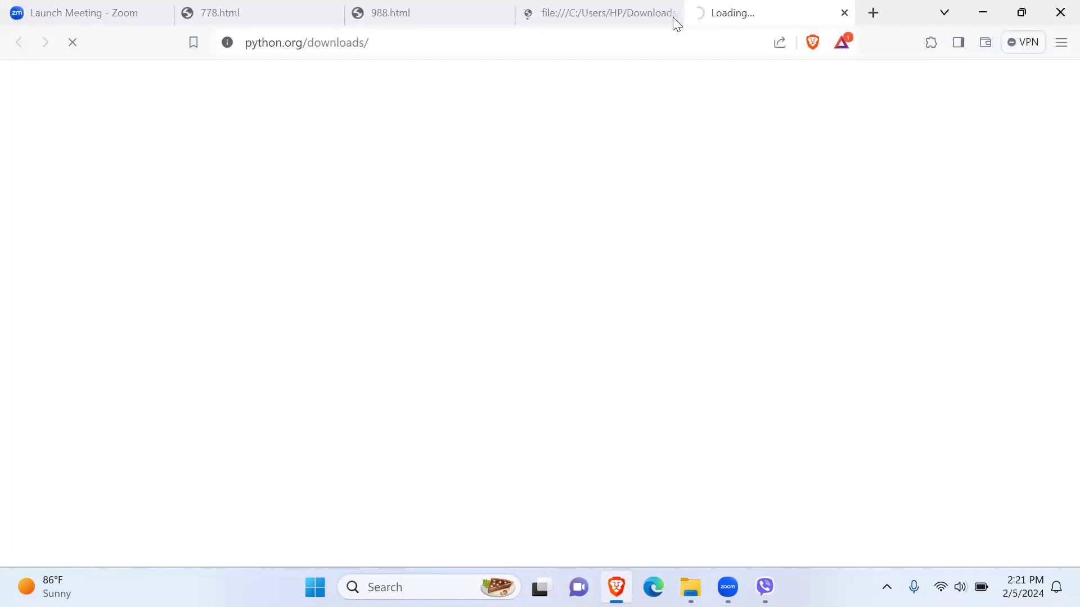
{"action": "left_click", "coordinate": [503, 13]}
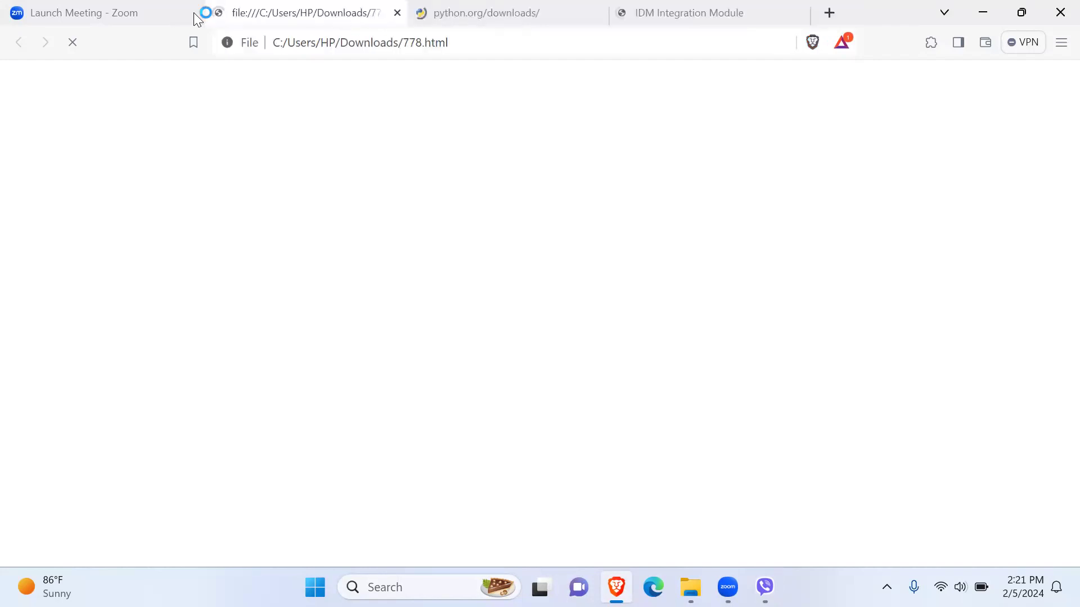
{"action": "left_click", "coordinate": [398, 13]}
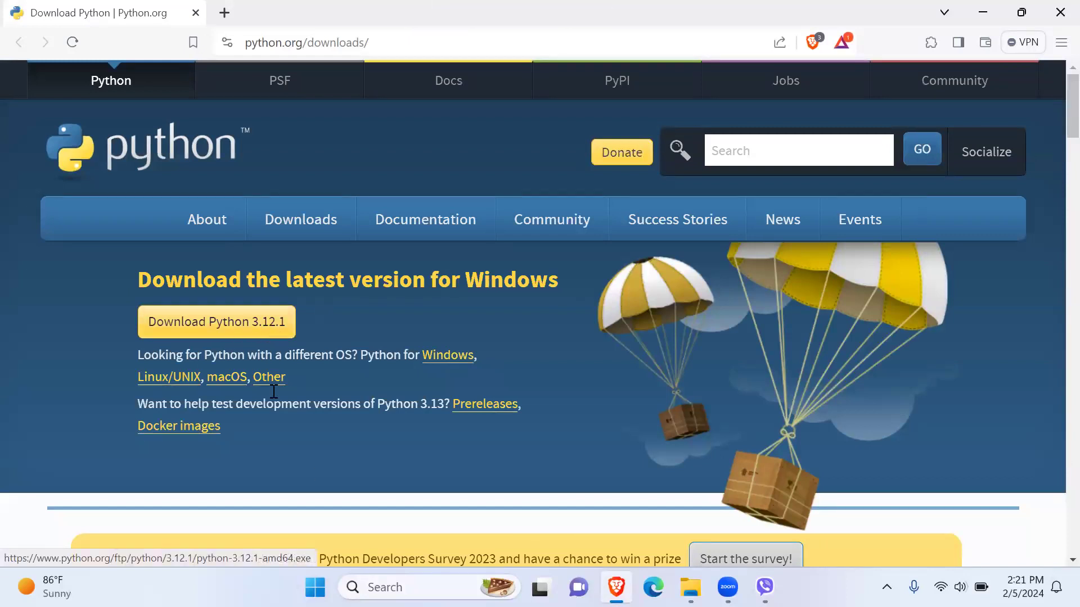
Examine the Python downloads page, including the active releases table and the list of specific release versions
{"action": "scroll", "coordinate": [269, 254], "scroll_direction": "down", "scroll_amount": 3}
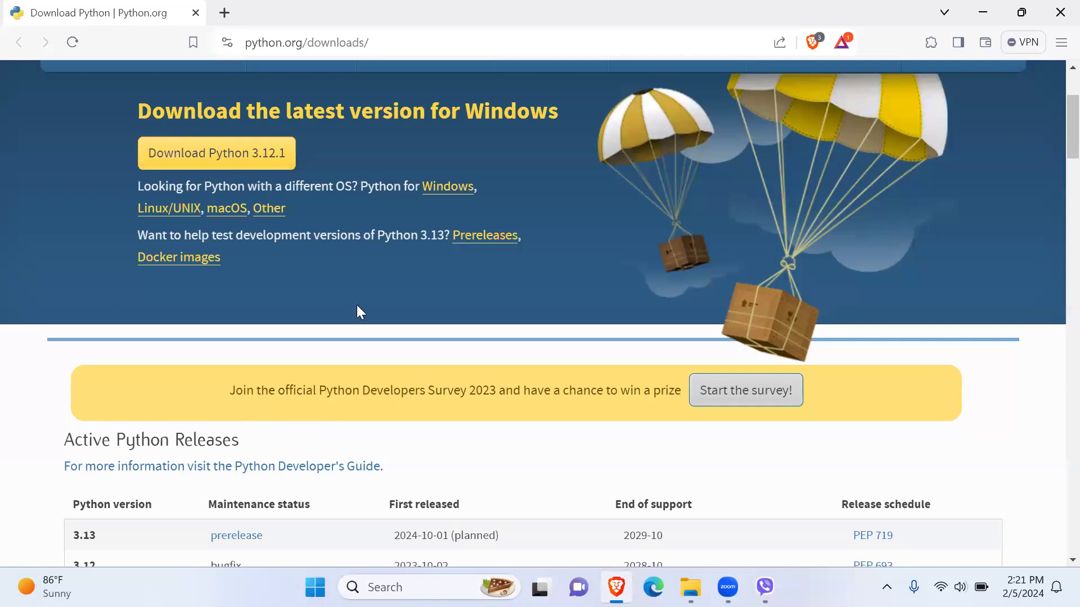
{"action": "scroll", "coordinate": [457, 317], "scroll_direction": "down", "scroll_amount": 3}
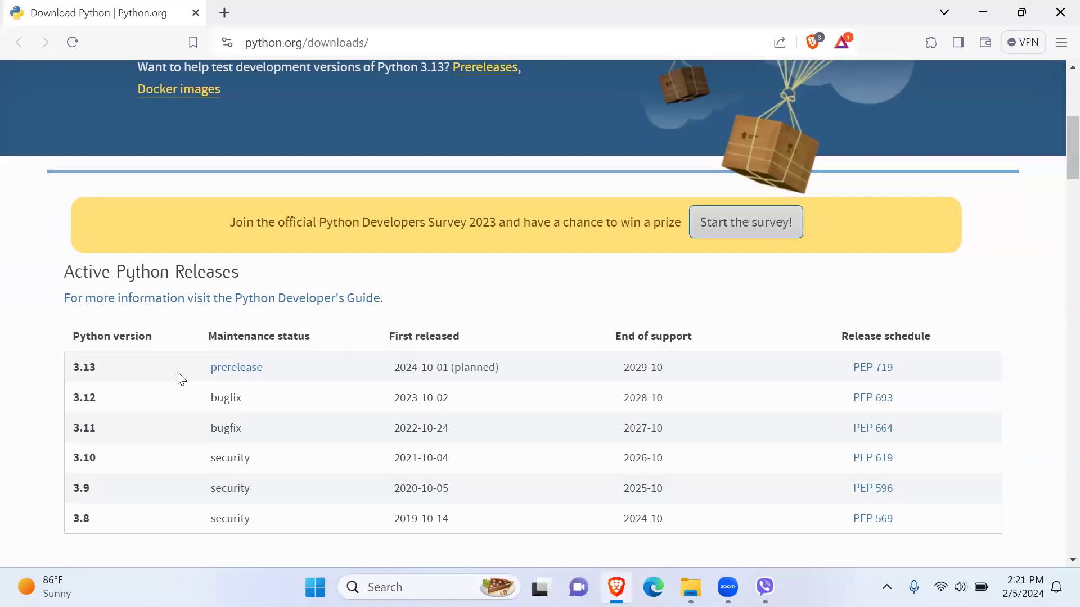
{"action": "scroll", "coordinate": [176, 376], "scroll_direction": "up", "scroll_amount": 4}
{"action": "scroll", "coordinate": [274, 409], "scroll_direction": "down", "scroll_amount": 11}
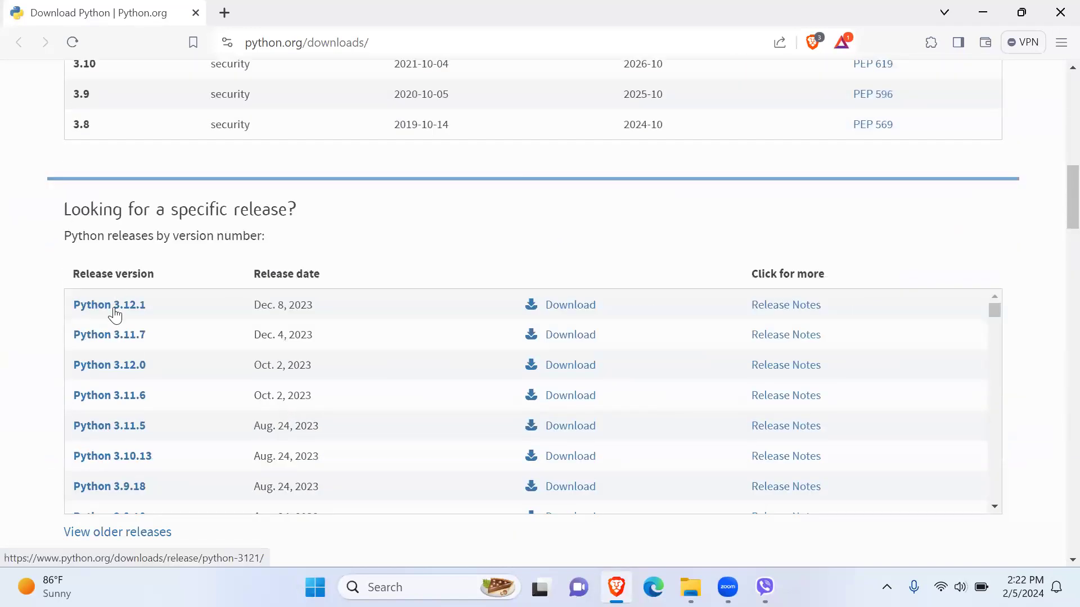
{"action": "scroll", "coordinate": [115, 315], "scroll_direction": "up", "scroll_amount": 13}
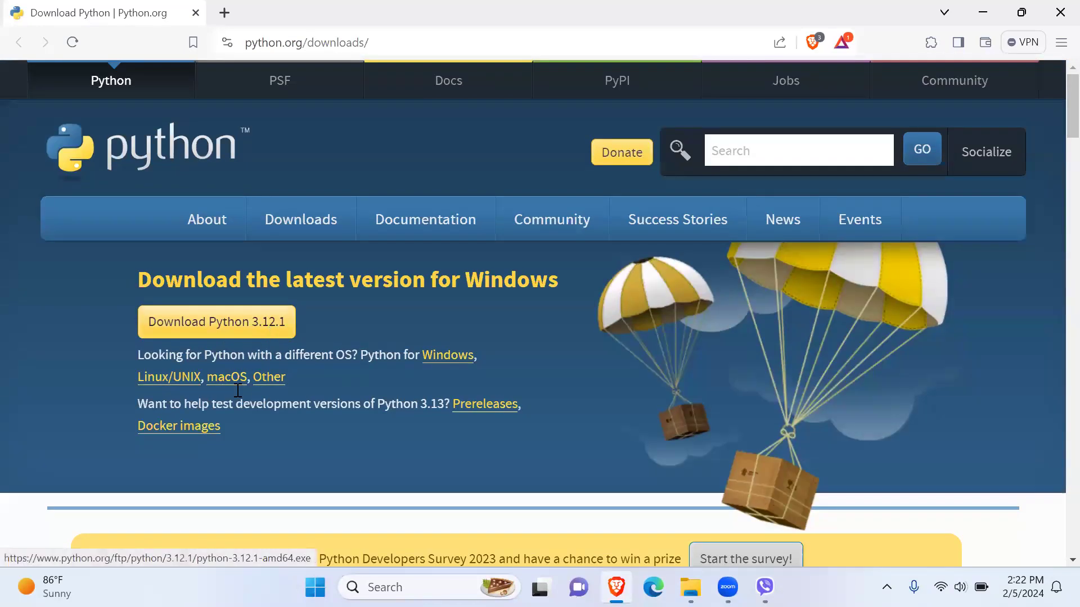
{"action": "scroll", "coordinate": [238, 389], "scroll_direction": "down", "scroll_amount": 10}
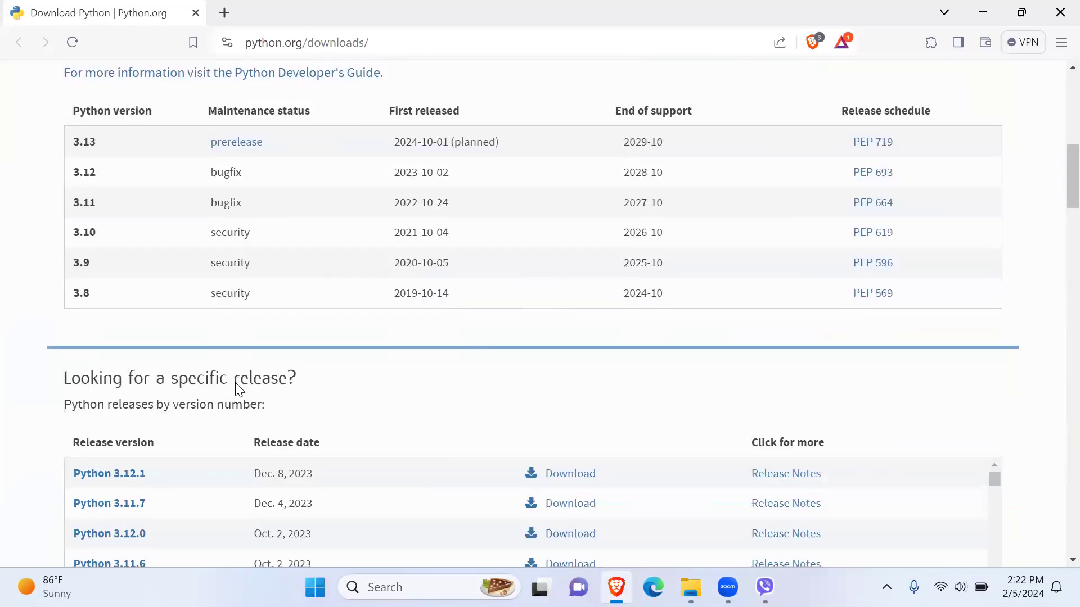
{"action": "scroll", "coordinate": [239, 388], "scroll_direction": "down", "scroll_amount": 2}
{"action": "scroll", "coordinate": [113, 495], "scroll_direction": "down", "scroll_amount": 2}
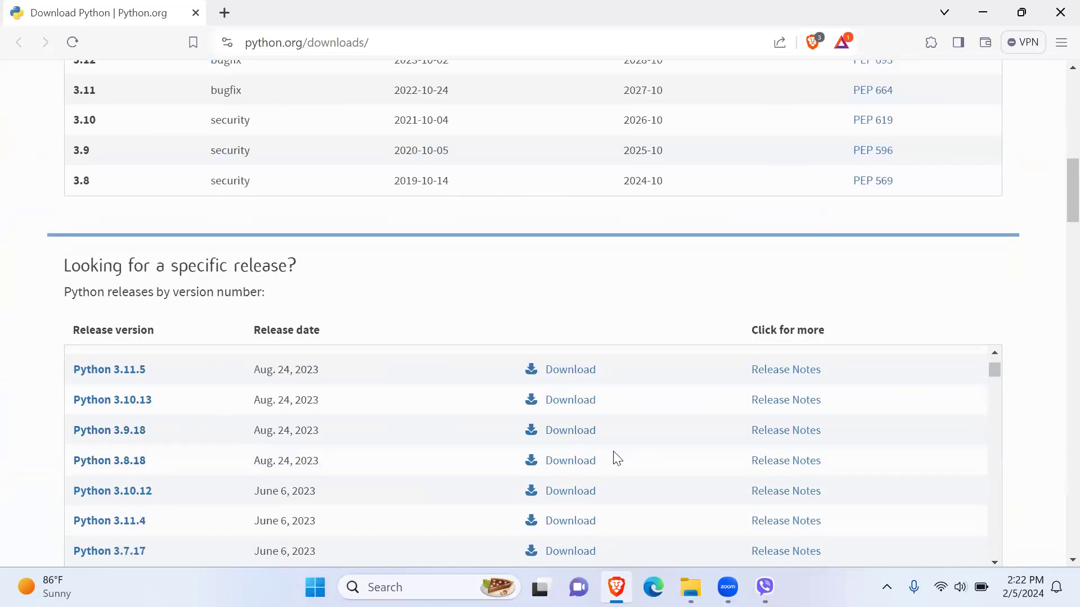
{"action": "scroll", "coordinate": [487, 354], "scroll_direction": "up", "scroll_amount": 1}
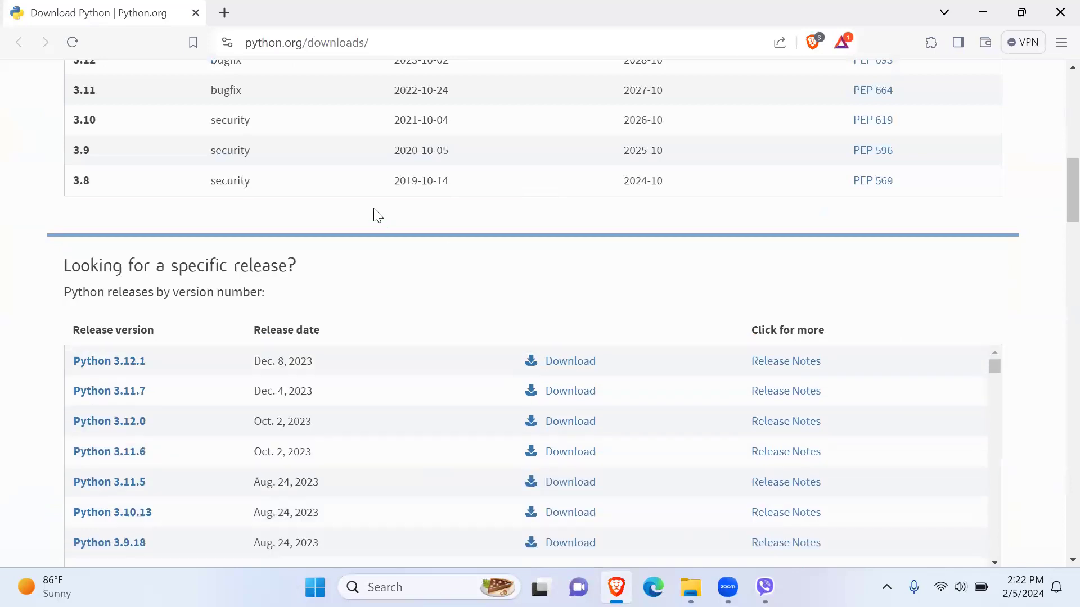
{"action": "scroll", "coordinate": [374, 214], "scroll_direction": "up", "scroll_amount": 5}
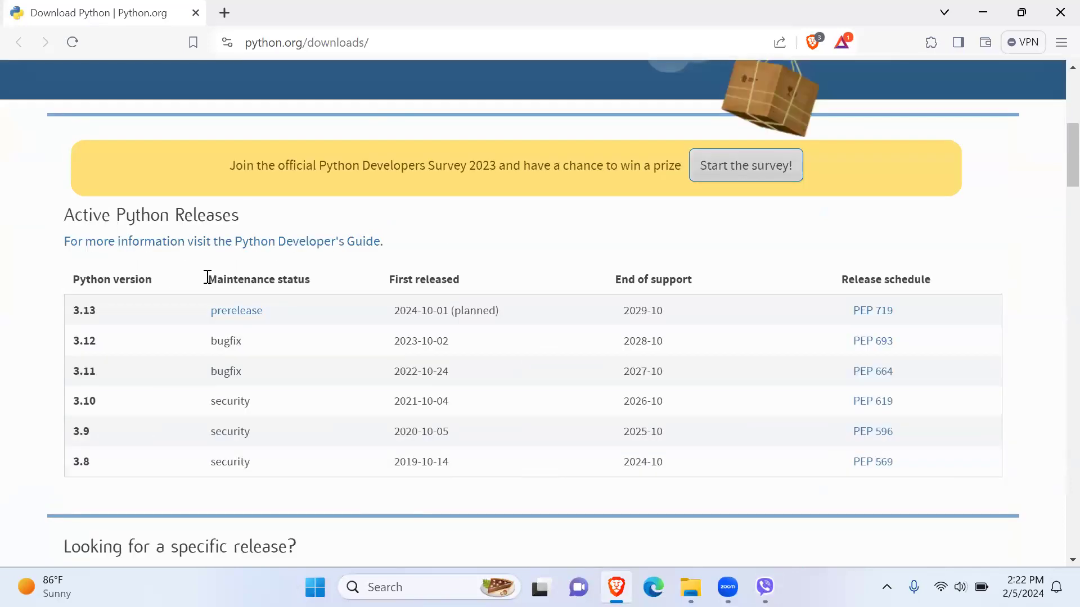
{"action": "scroll", "coordinate": [163, 242], "scroll_direction": "up", "scroll_amount": 6}
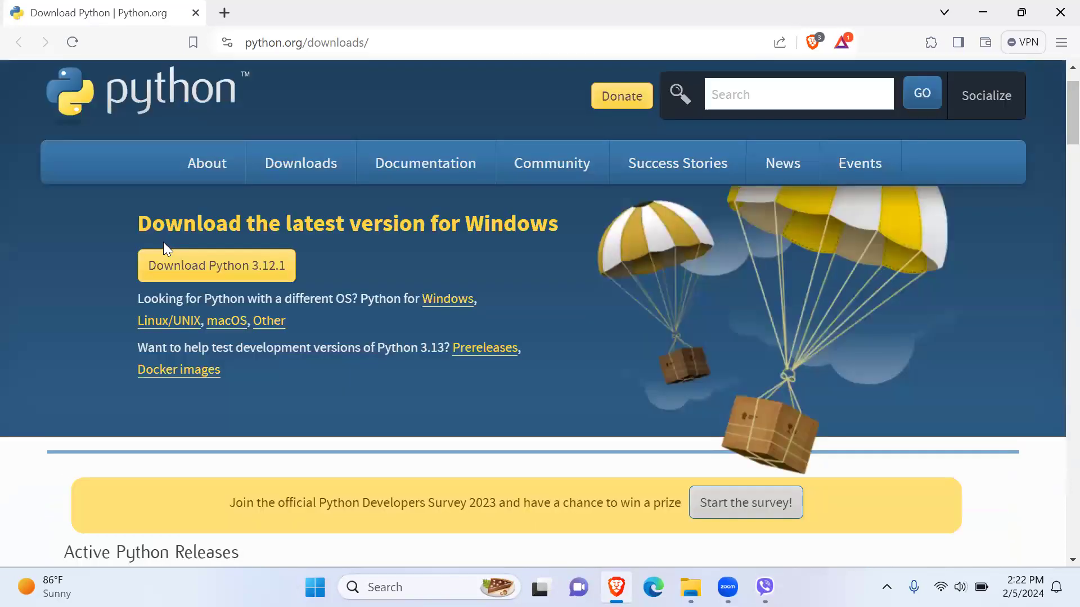
Download the Python 3.12.1 Windows installer to the Desktop and minimize the open windows
{"action": "left_click", "coordinate": [211, 277]}
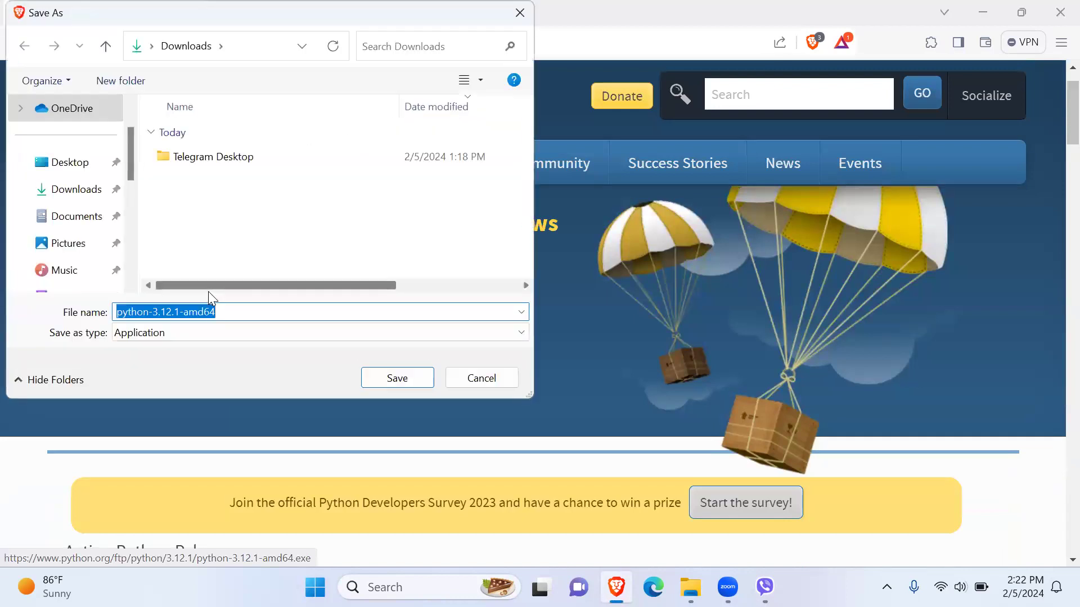
{"action": "left_click", "coordinate": [84, 169]}
{"action": "left_click", "coordinate": [404, 384]}
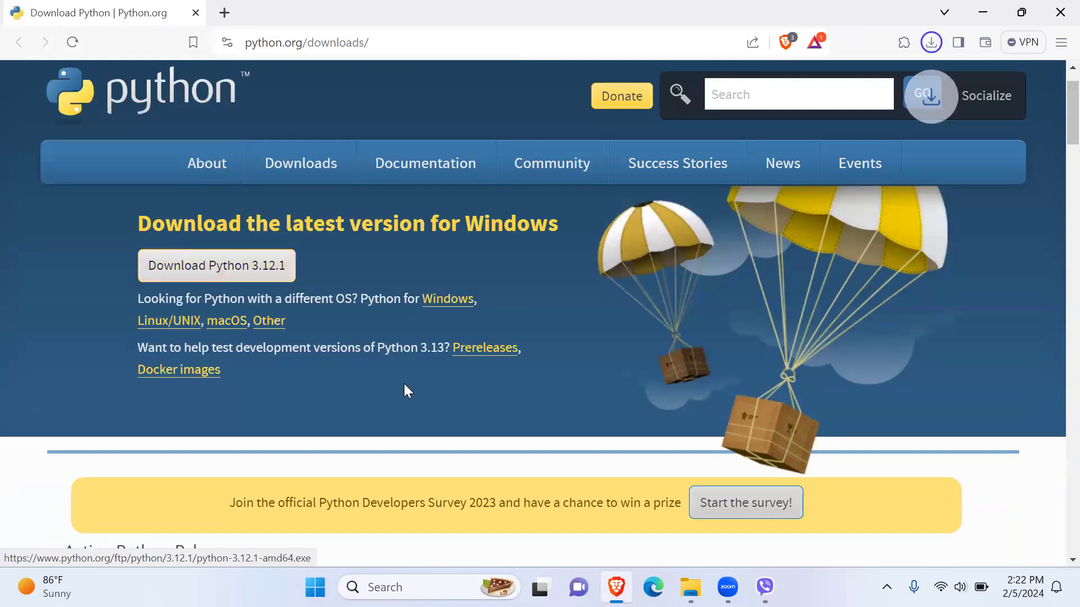
{"action": "left_click", "coordinate": [982, 13]}
{"action": "left_click", "coordinate": [956, 14]}
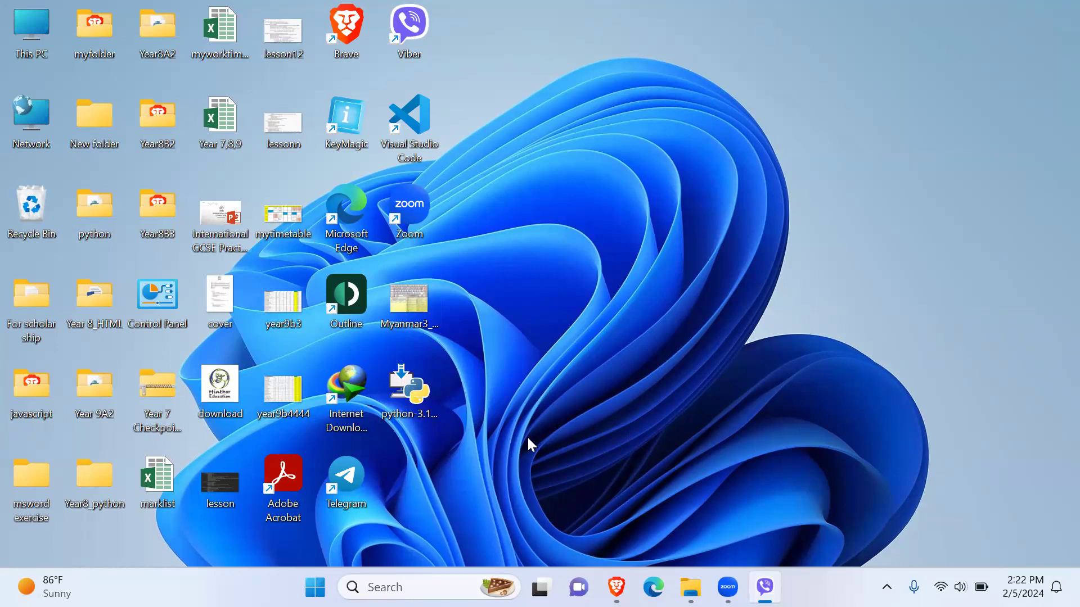
Open the Programs and Features window by running appwiz.cpl
{"action": "key", "text": "super+r"}
{"action": "type", "text": "a["}
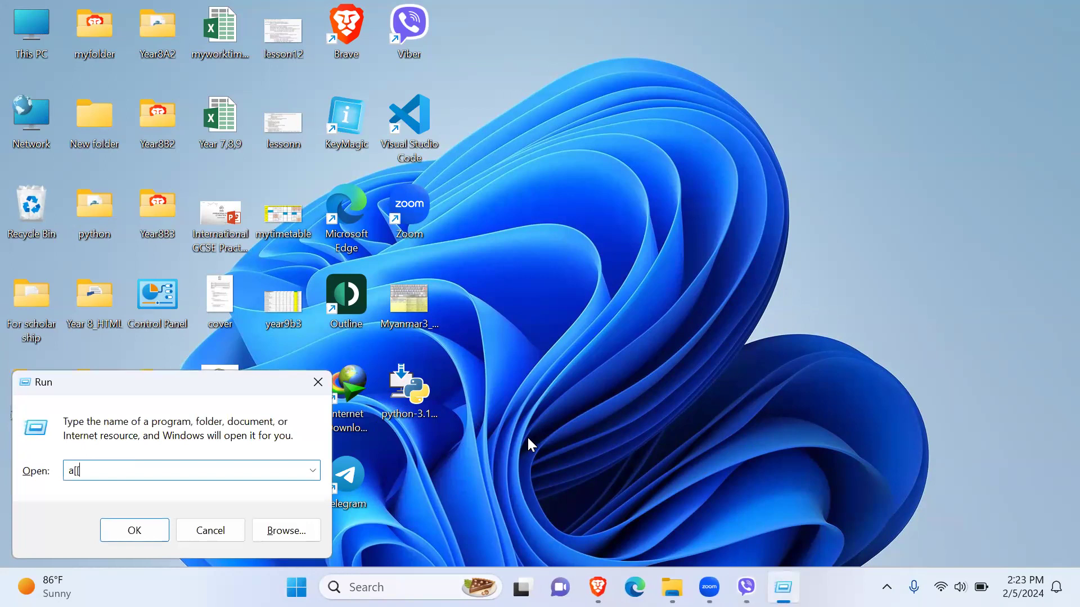
{"action": "type", "text": "["}
{"action": "key", "text": "BackSpace"}
{"action": "key", "text": "BackSpace"}
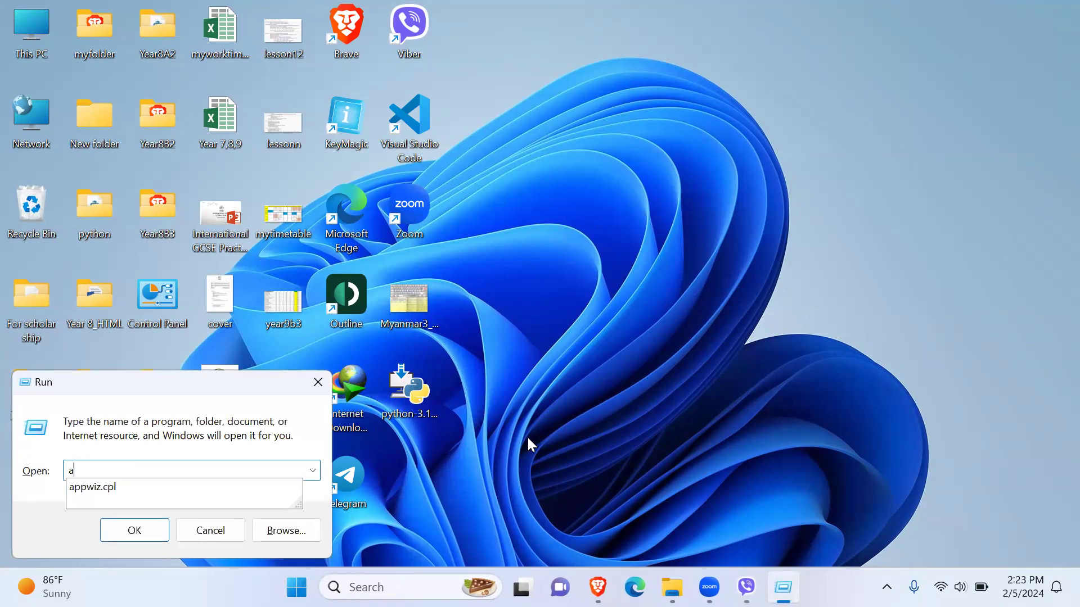
{"action": "key", "text": "Down"}
{"action": "key", "text": "Return"}
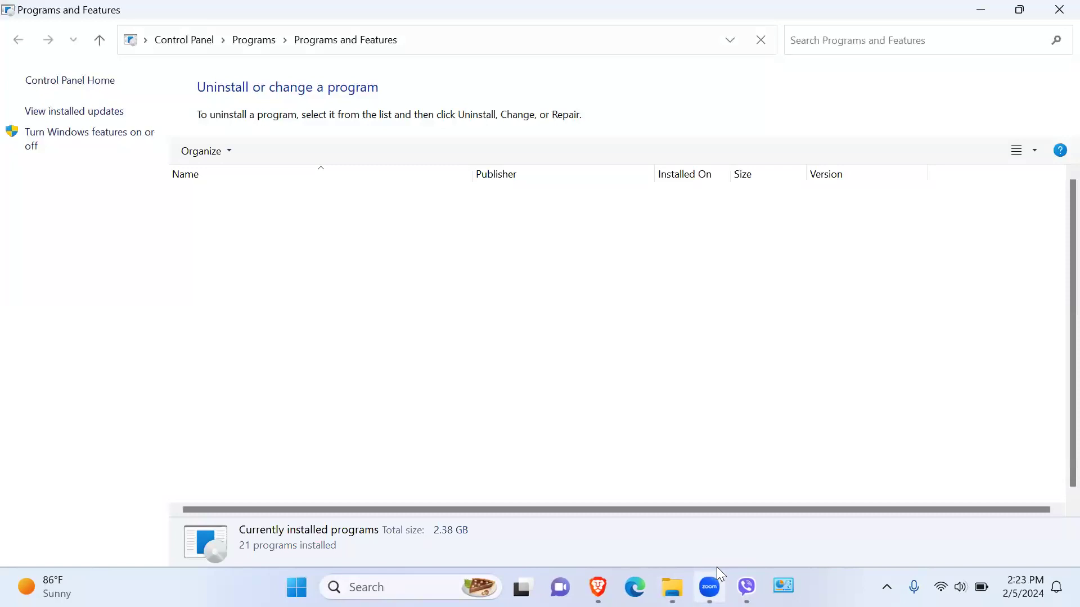
Uninstall Python 3.12.1 (64-bit) from the list of installed programs
{"action": "mouse_move", "coordinate": [709, 572]}
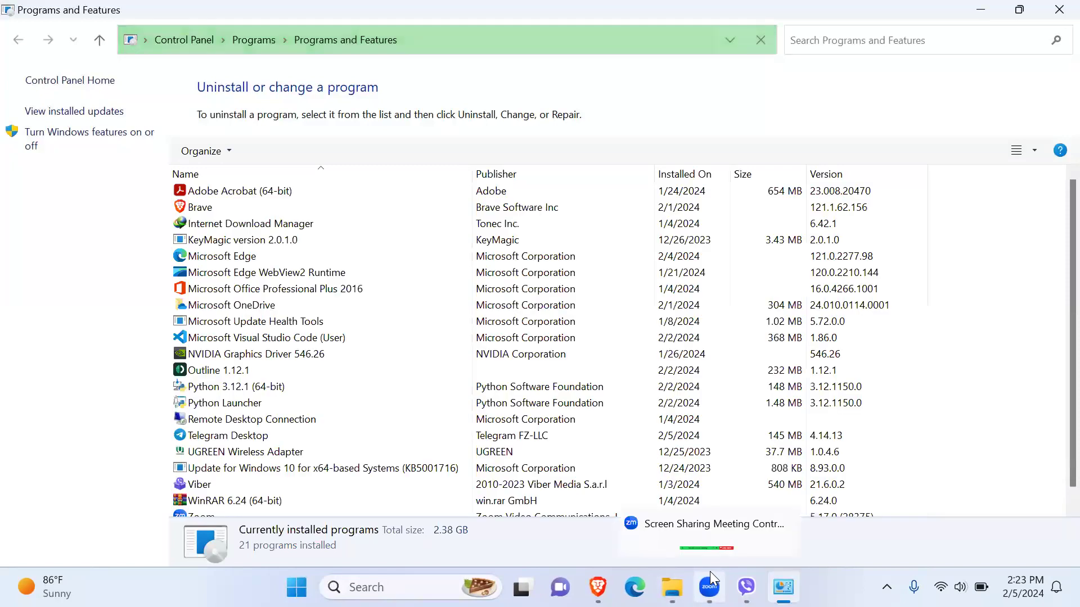
{"action": "scroll", "coordinate": [340, 411], "scroll_direction": "down", "scroll_amount": 1}
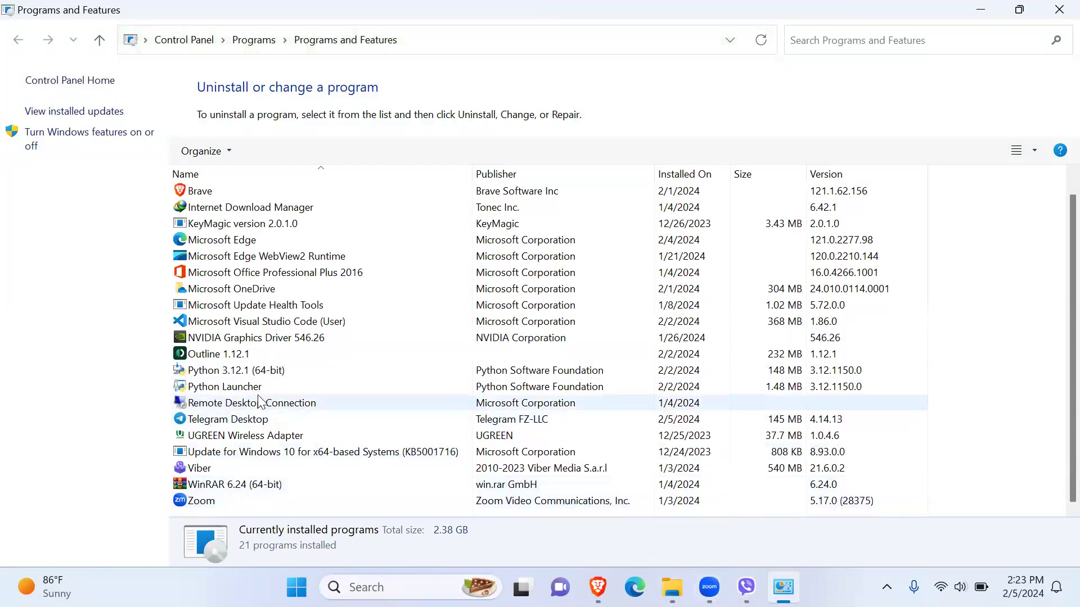
{"action": "right_click", "coordinate": [265, 376]}
{"action": "left_click", "coordinate": [290, 391]}
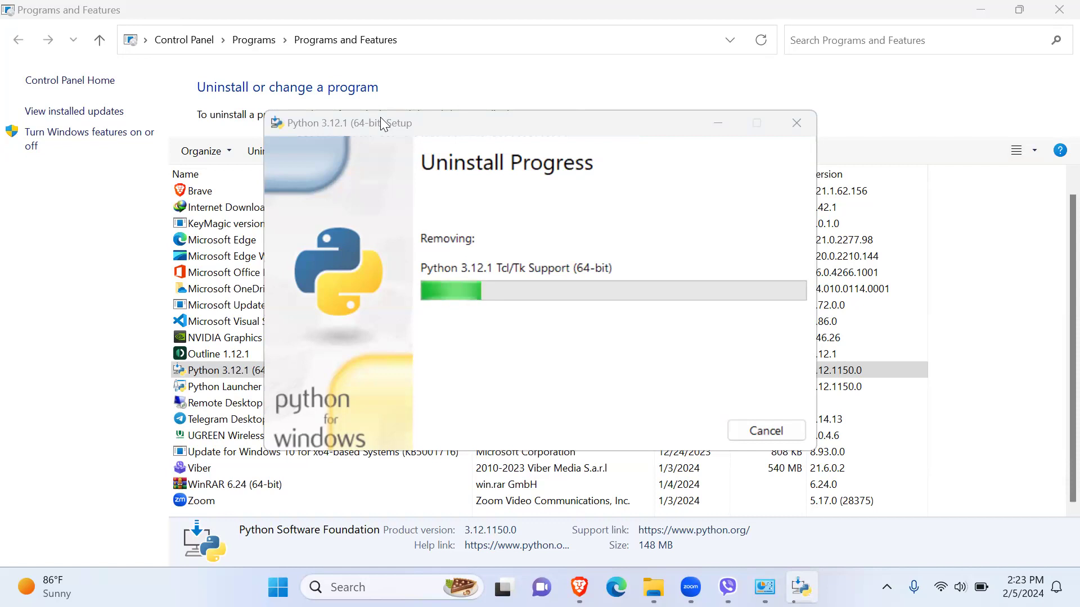
Minimize Programs and Features and open the Downloads folder in File Explorer
{"action": "left_click", "coordinate": [979, 7]}
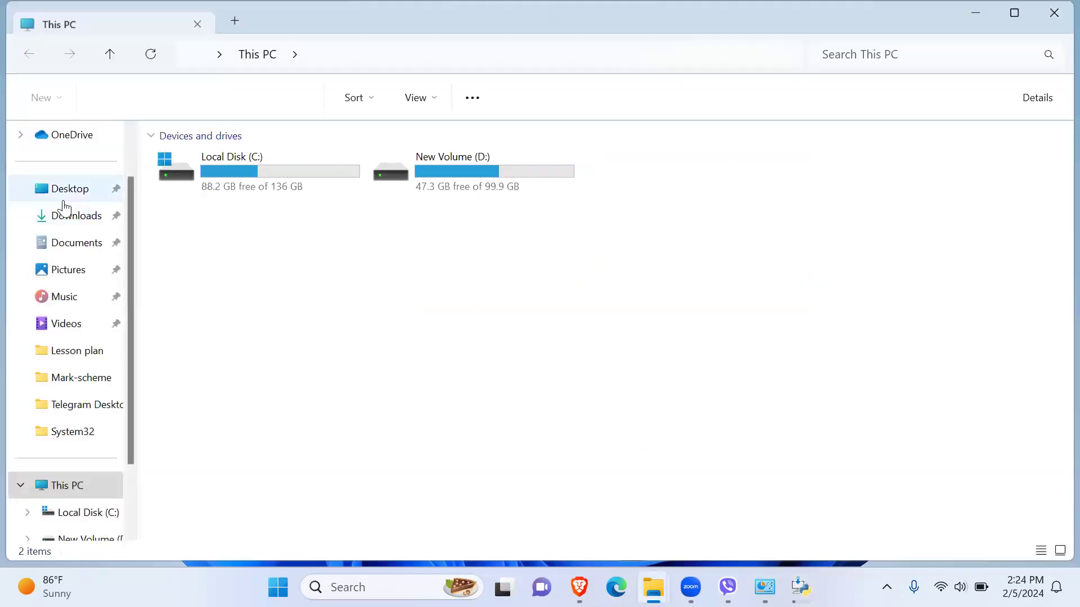
{"action": "left_click", "coordinate": [73, 216]}
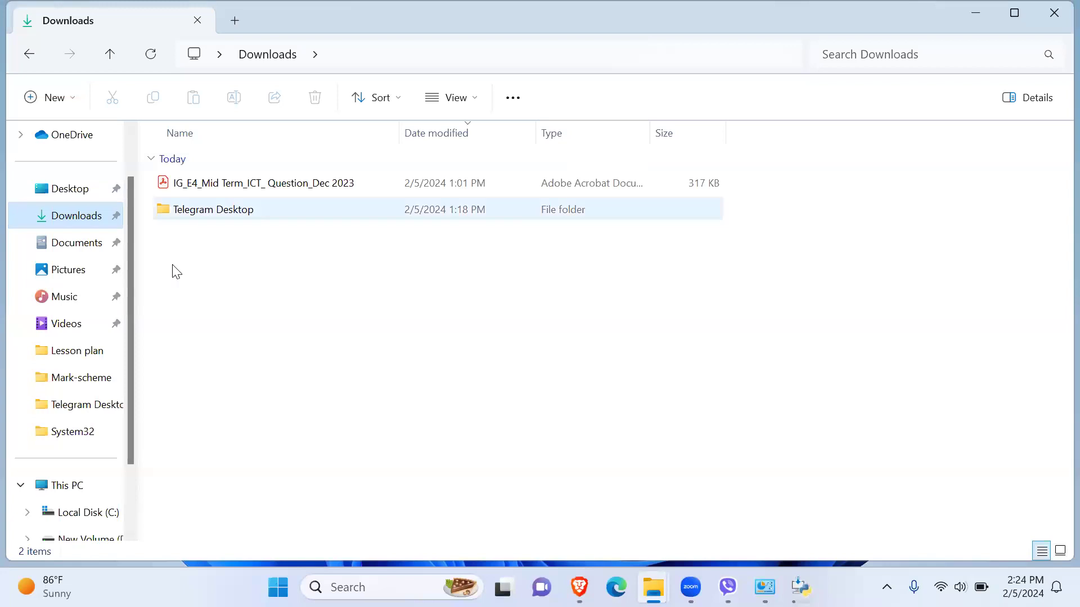
Minimize the Downloads window and reposition the Python 3.12.1 uninstall progress window so the desktop icons are uncovered
{"action": "left_click", "coordinate": [974, 14]}
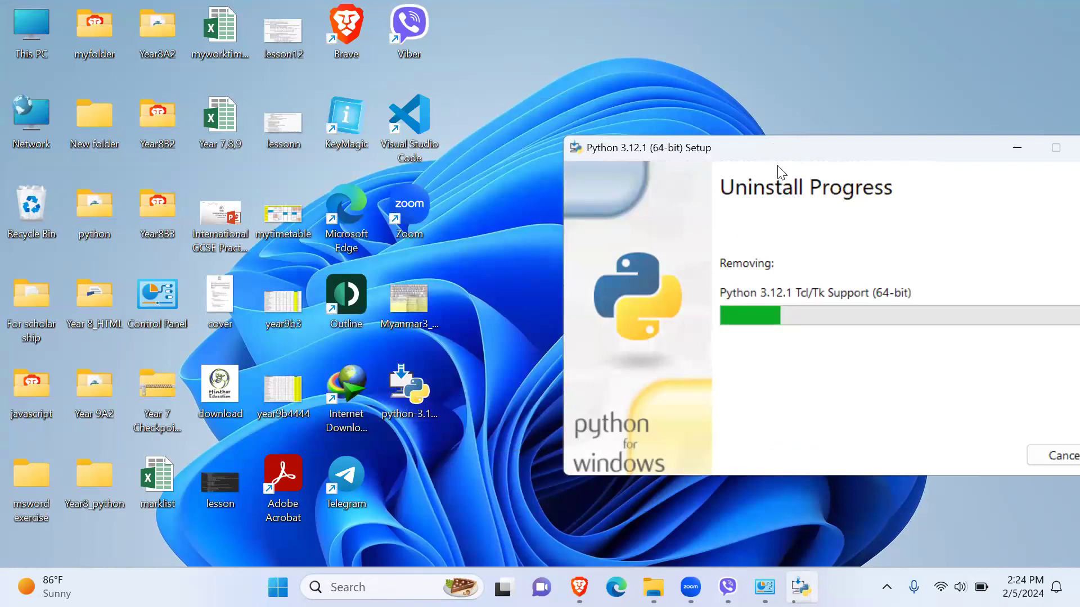
{"action": "left_click_drag", "start_coordinate": [732, 147], "coordinate": [520, 133]}
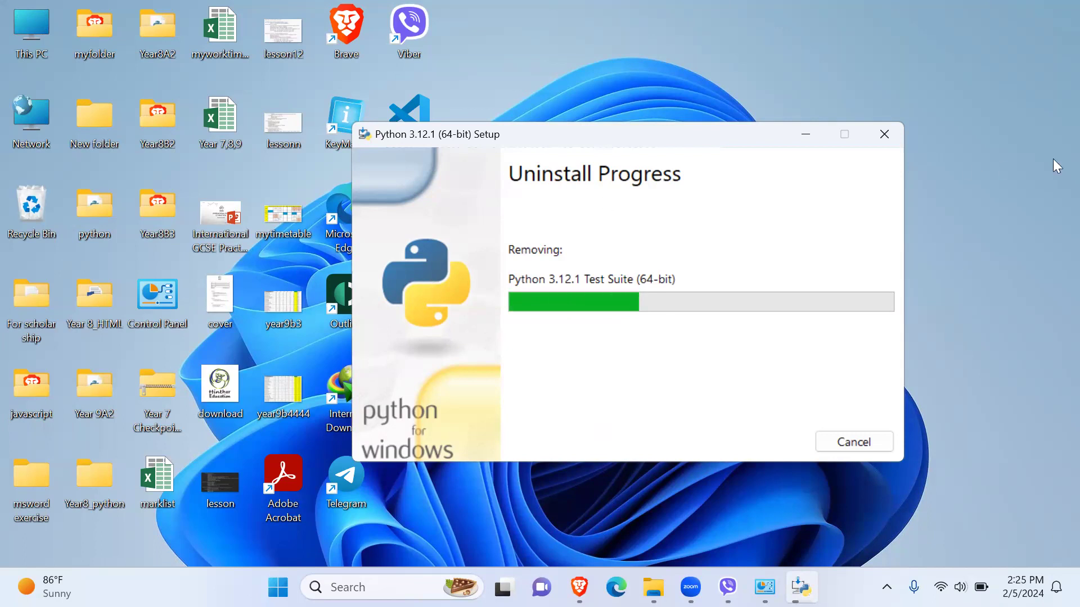
{"action": "left_click", "coordinate": [950, 120]}
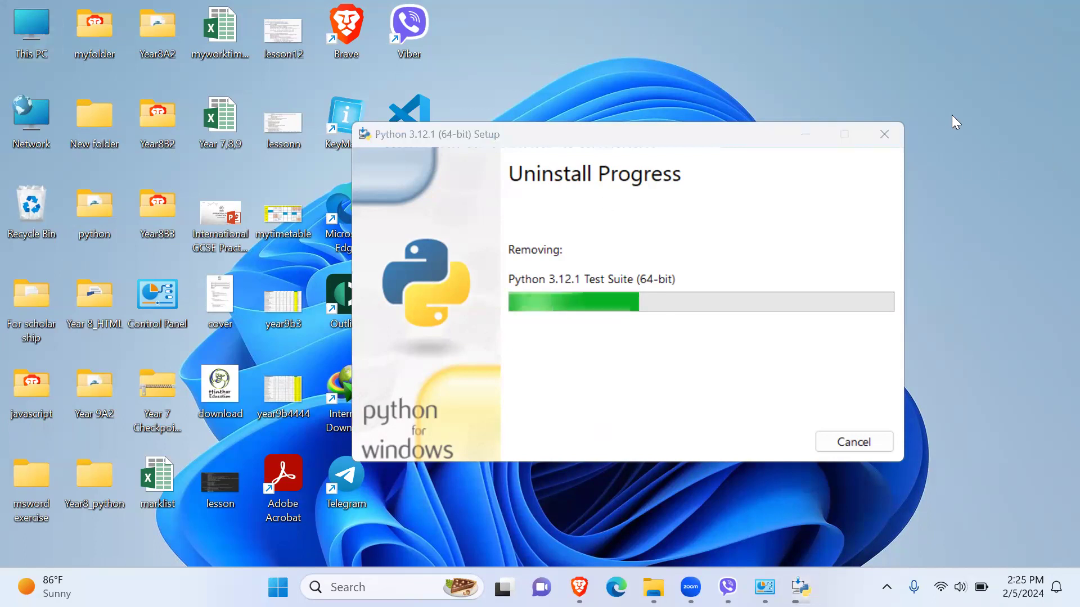
{"action": "right_click", "coordinate": [846, 119]}
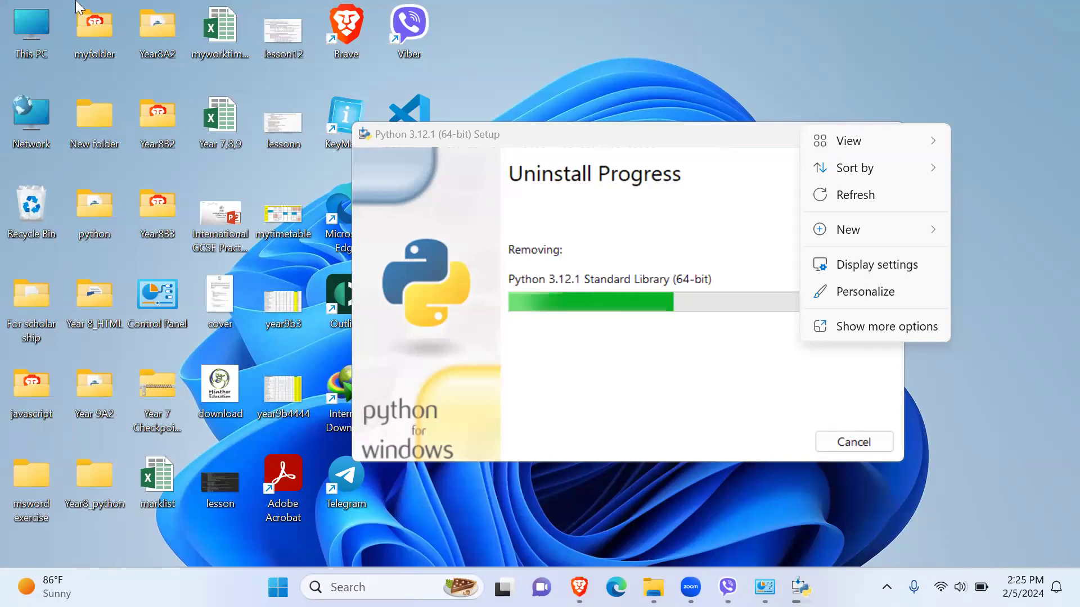
{"action": "left_click", "coordinate": [841, 491]}
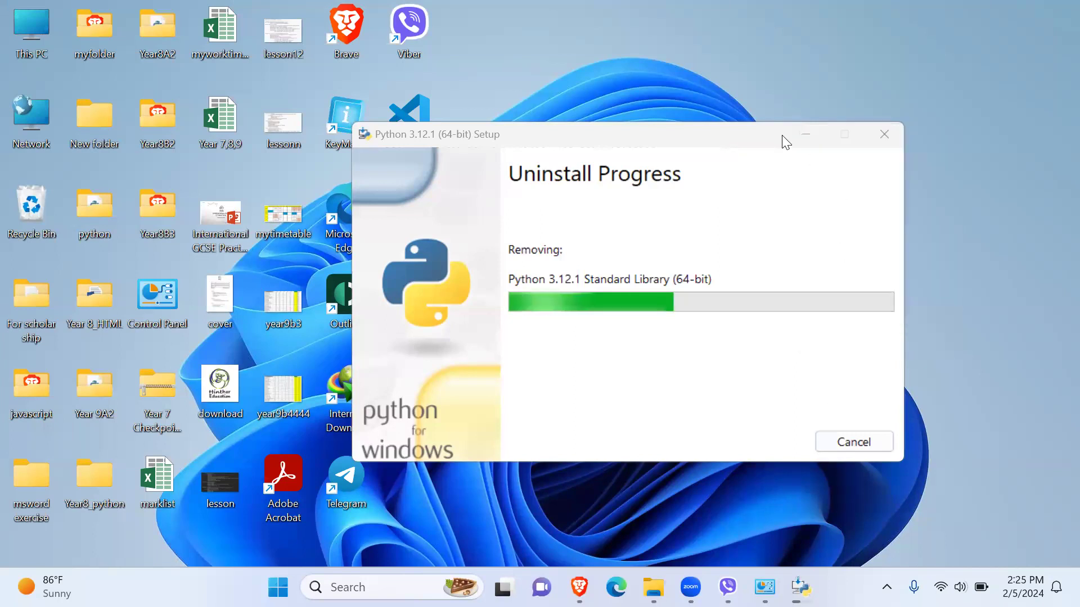
{"action": "left_click", "coordinate": [855, 180]}
{"action": "left_click_drag", "start_coordinate": [844, 134], "coordinate": [978, 129]}
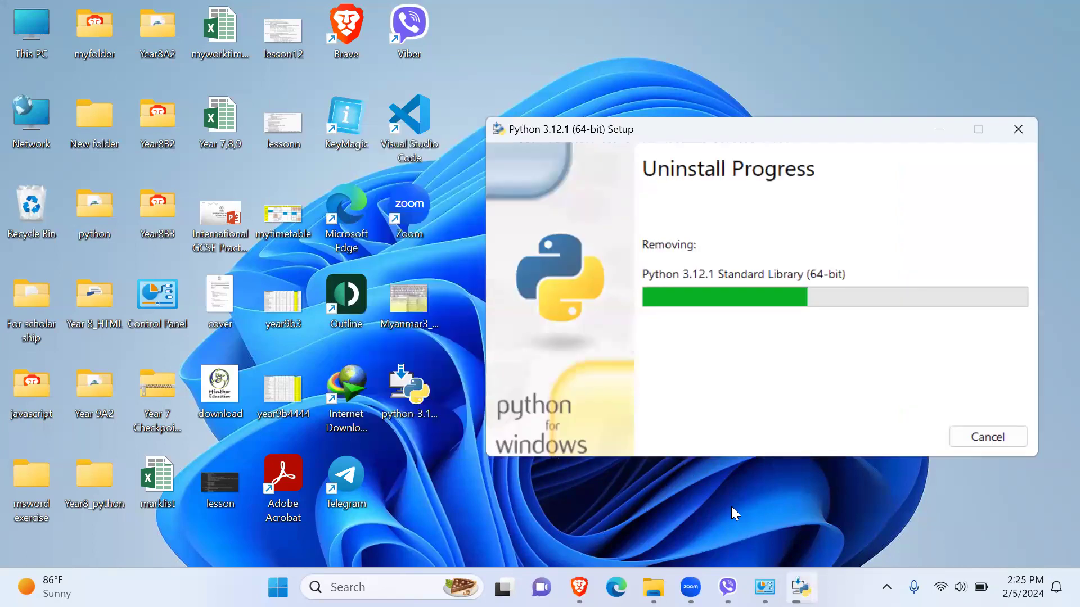
Close the Programs and Features and Viber windows, and close the finished Python 3.12.1 uninstaller
{"action": "left_click", "coordinate": [754, 574]}
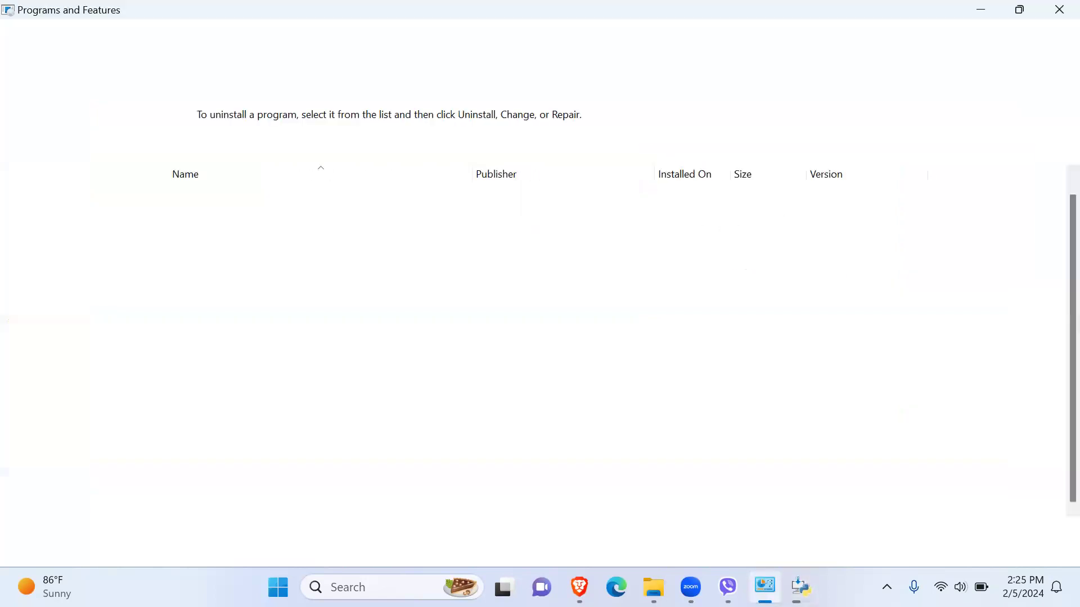
{"action": "key", "text": "alt+Tab"}
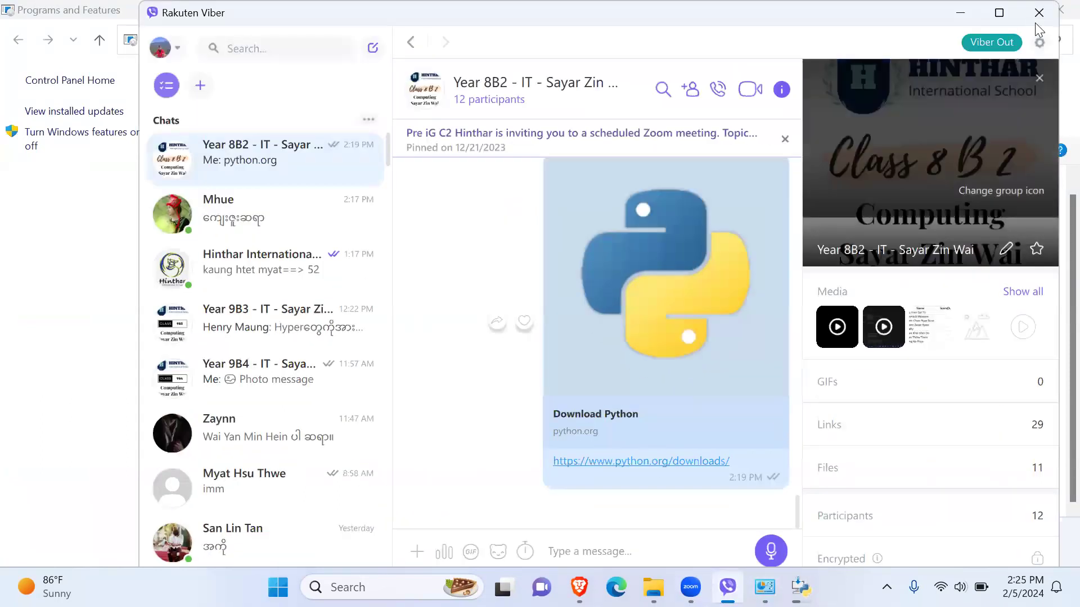
{"action": "key", "text": "alt+F4"}
{"action": "left_click", "coordinate": [258, 16]}
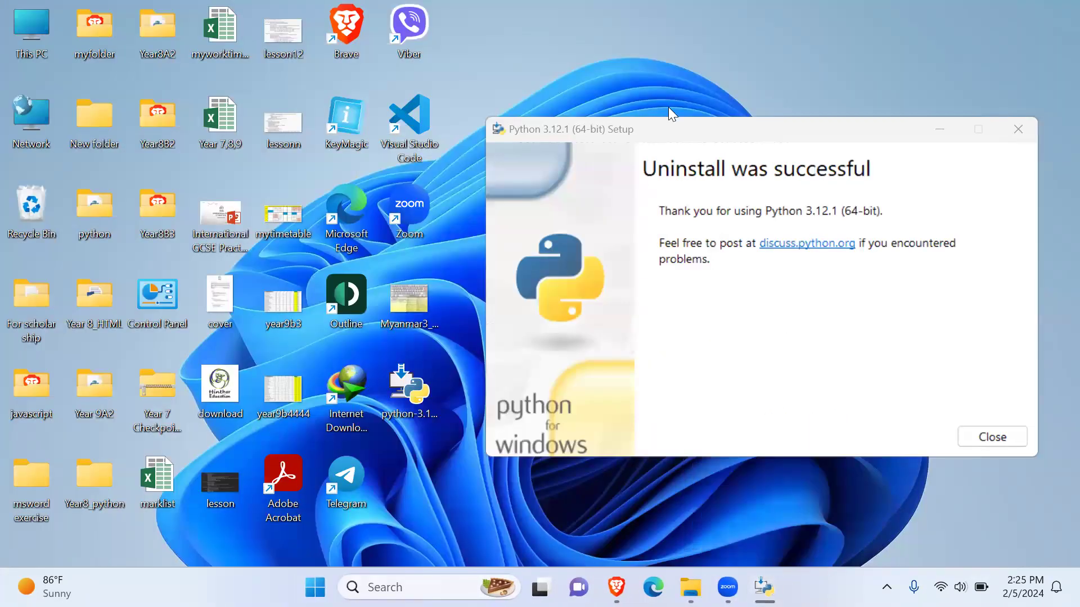
{"action": "left_click", "coordinate": [1001, 442]}
{"action": "key", "text": "Return"}
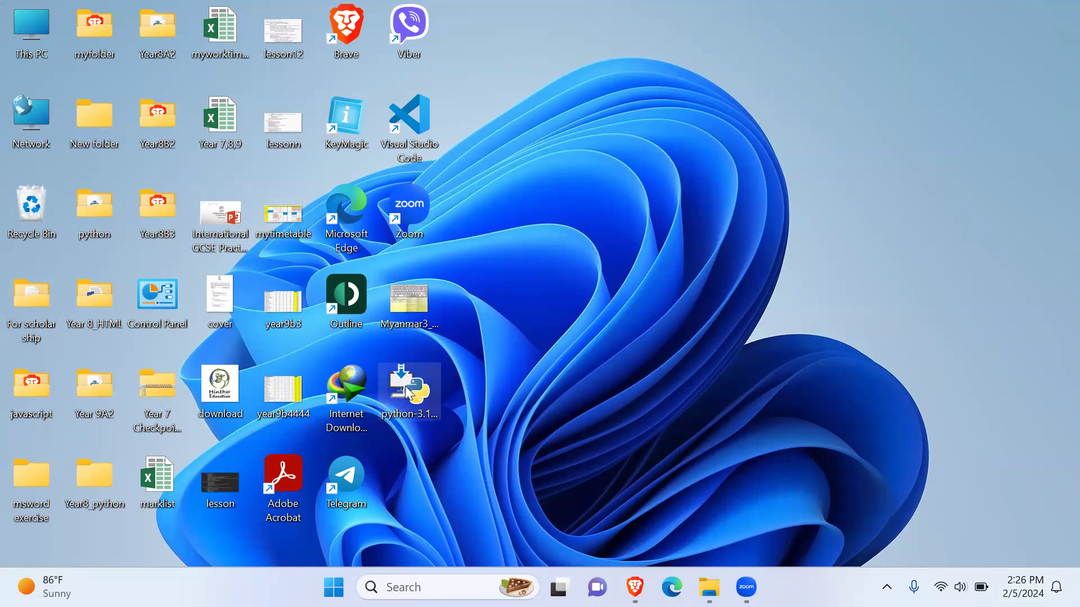
Move the python-3.12.1-amd64 installer to an empty area of the desktop and launch it
{"action": "left_click_drag", "start_coordinate": [707, 231], "coordinate": [716, 224]}
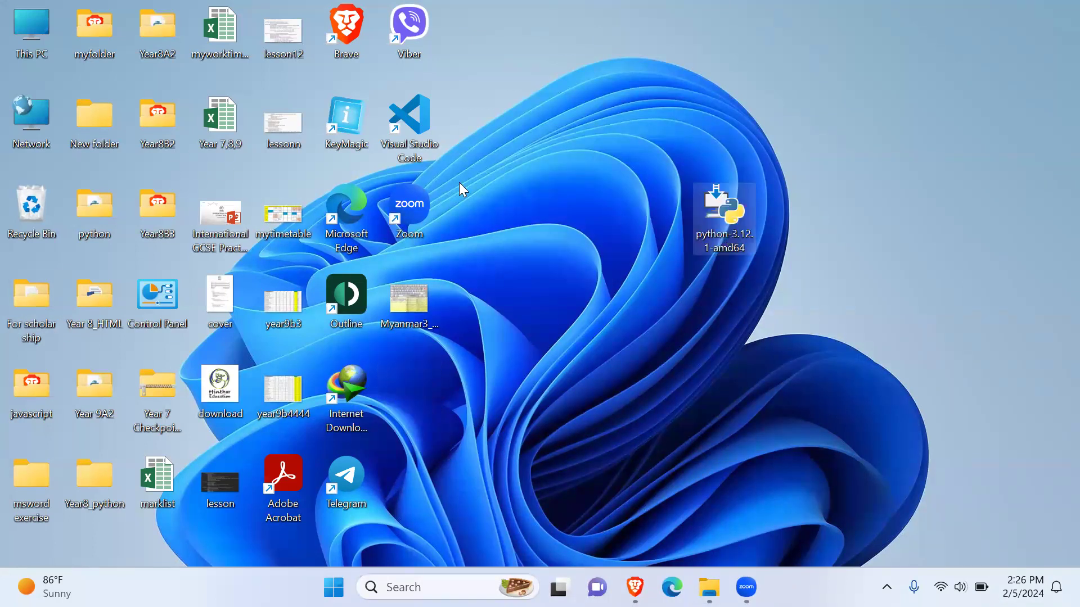
{"action": "mouse_move", "coordinate": [728, 245]}
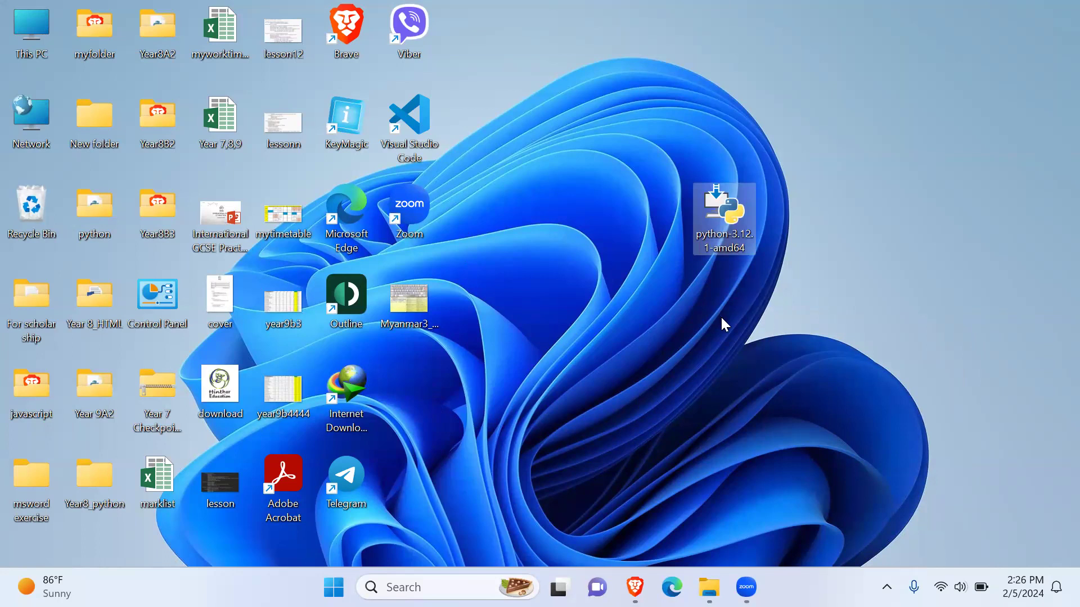
{"action": "double_click", "coordinate": [729, 217]}
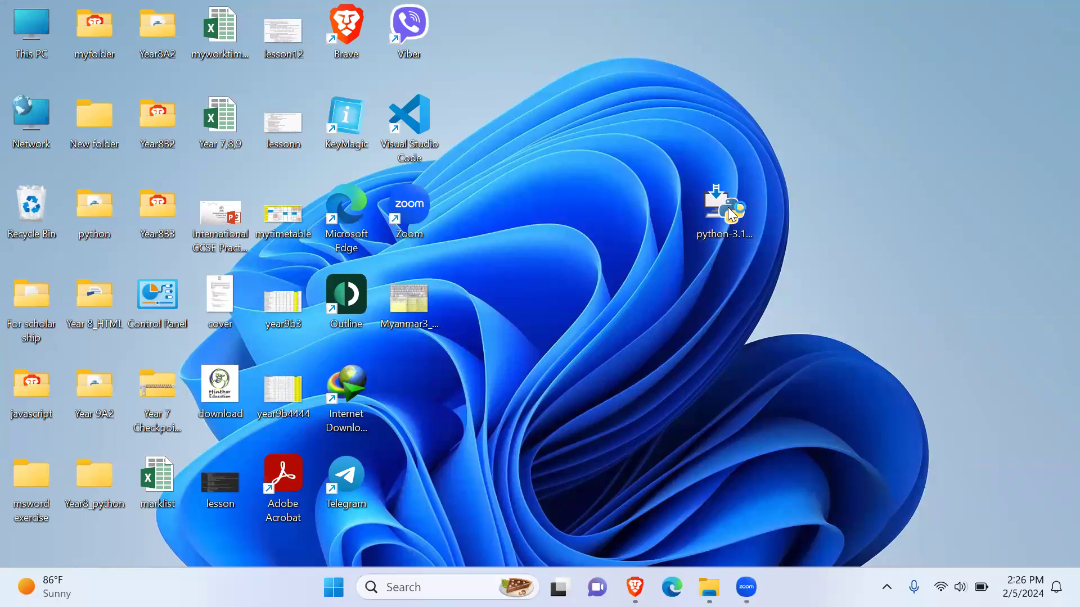
{"action": "left_click", "coordinate": [733, 215]}
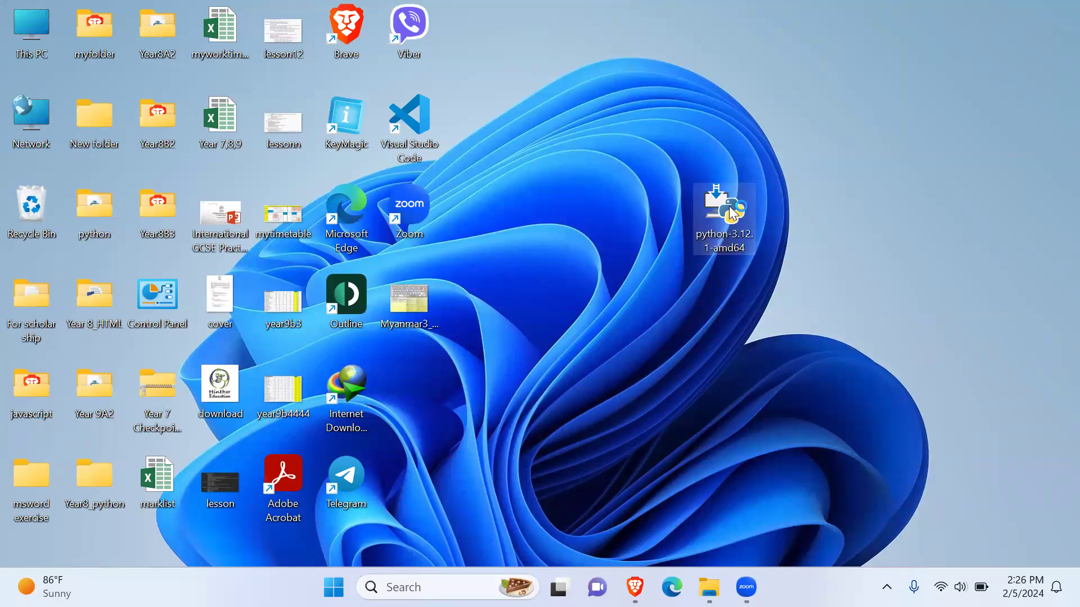
{"action": "mouse_move", "coordinate": [732, 215]}
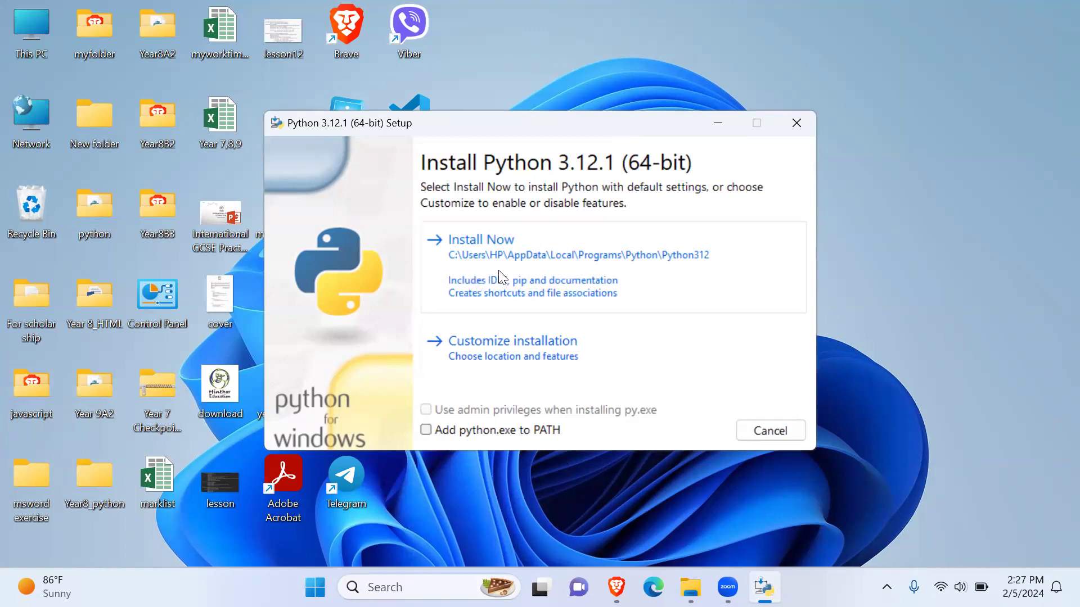
Install Python 3.12.1 (64-bit) with the default settings and close the setup once it finishes
{"action": "left_click", "coordinate": [481, 252]}
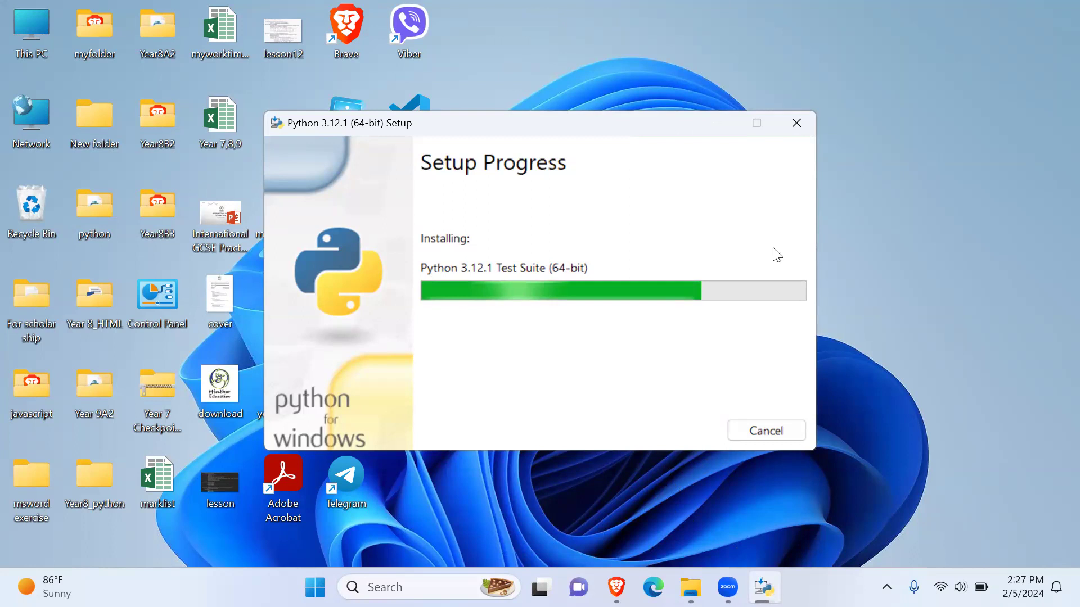
{"action": "left_click", "coordinate": [180, 330]}
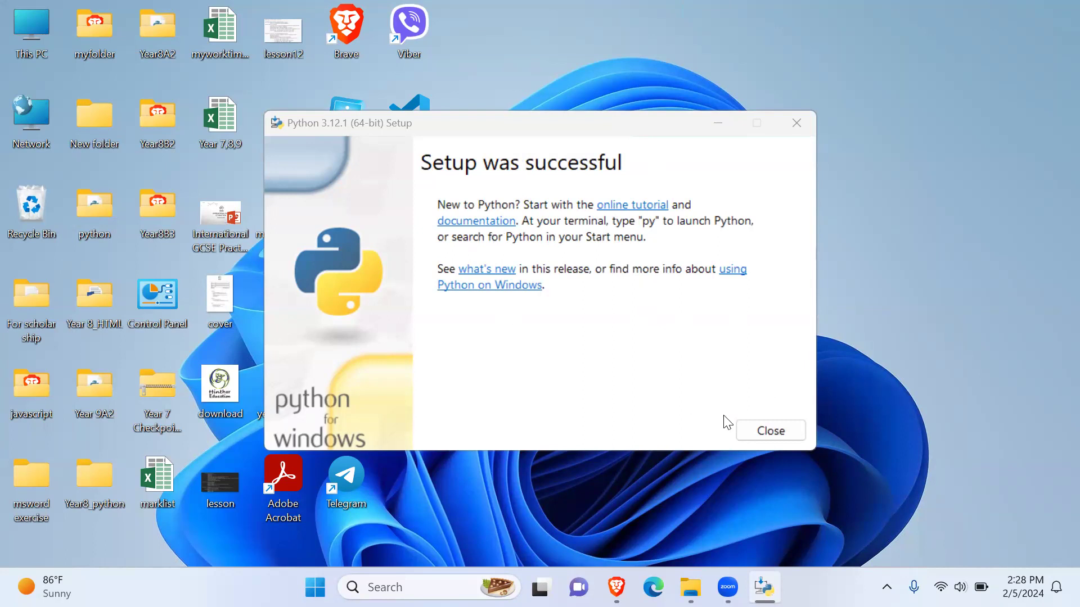
{"action": "left_click", "coordinate": [761, 439]}
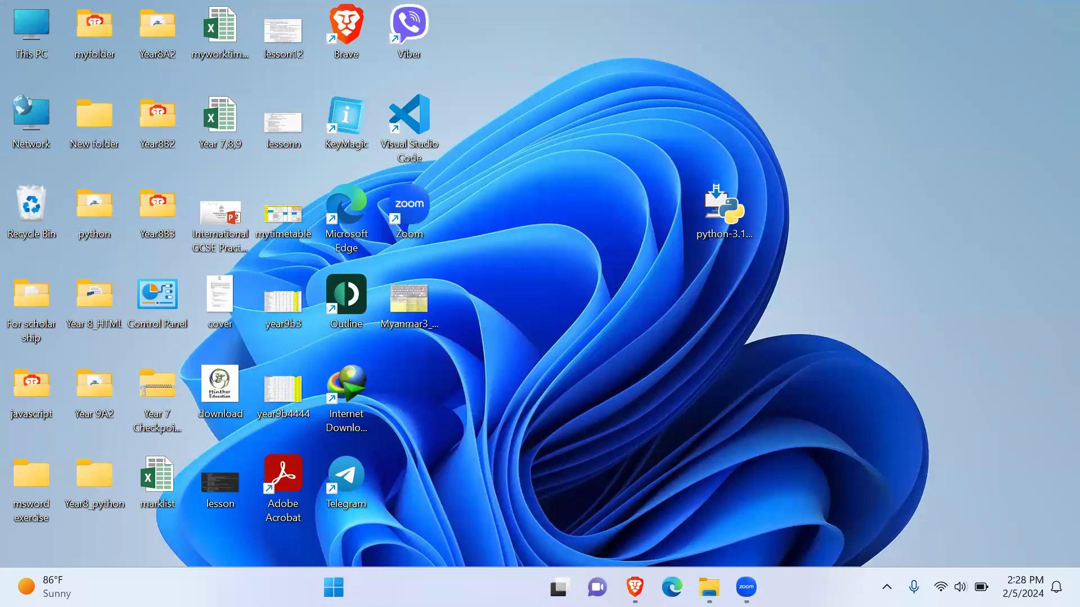
Search Windows for "python" to check the installed Python apps, and close the search results
{"action": "left_click", "coordinate": [416, 586]}
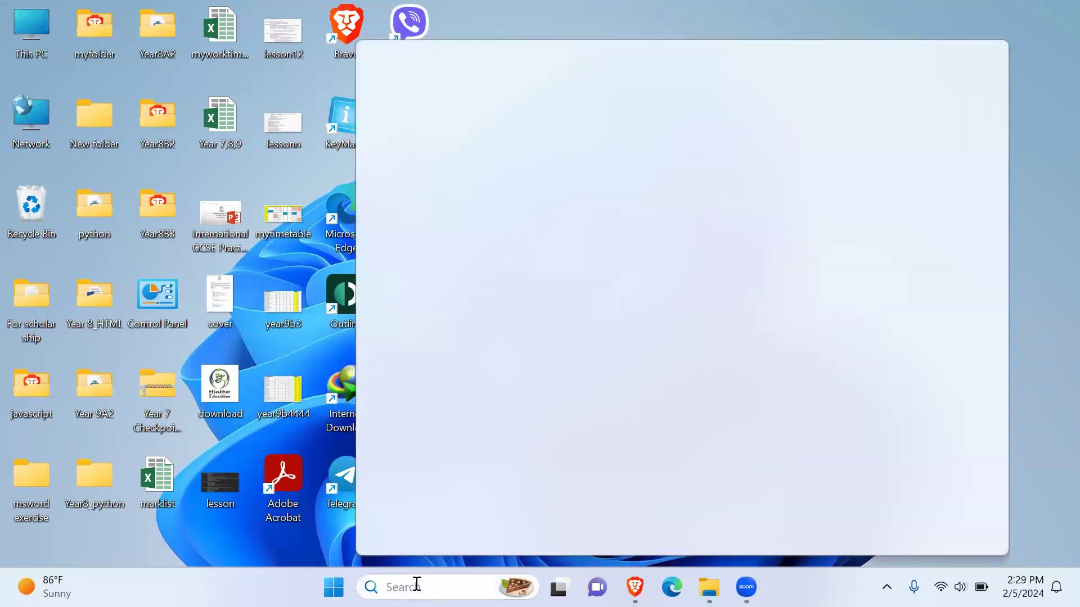
{"action": "type", "text": "python"}
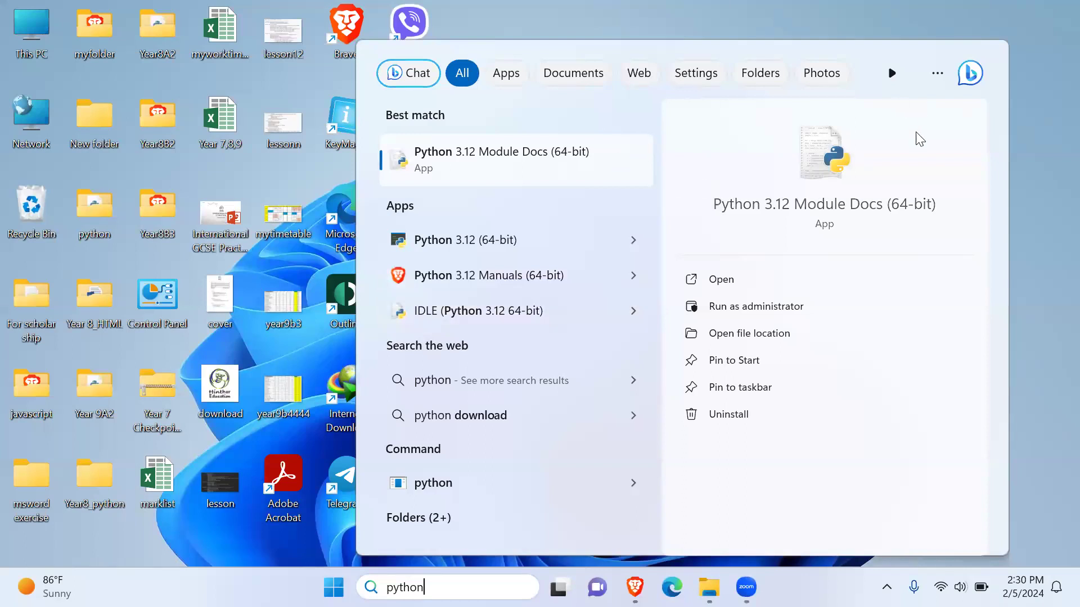
{"action": "left_click", "coordinate": [1047, 167]}
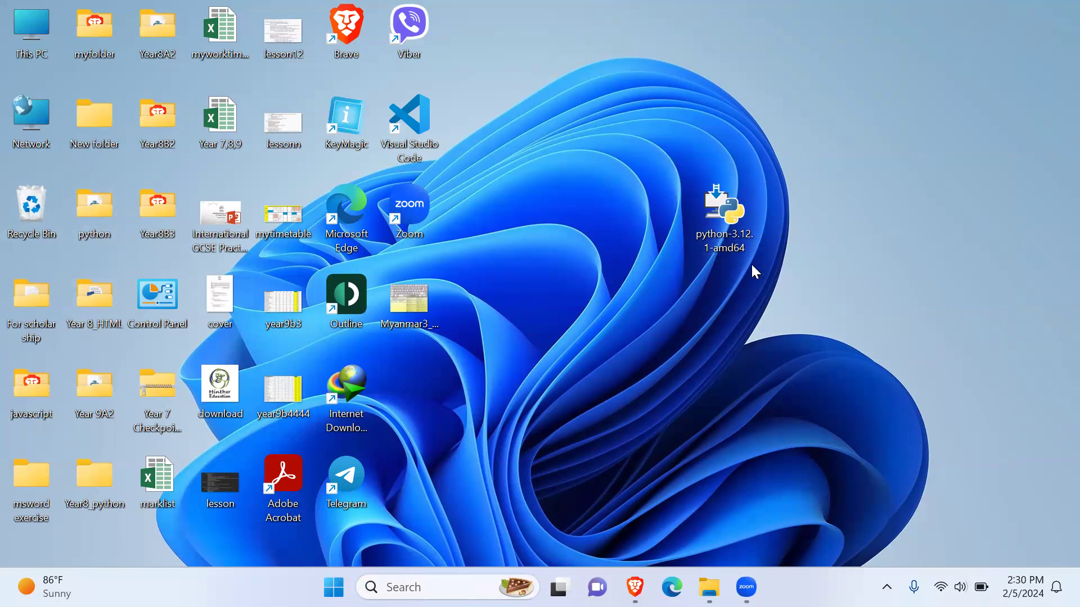
Run the python-3.12.1-amd64 installer again to view its Modify, Repair and Uninstall options, and cancel the setup
{"action": "double_click", "coordinate": [718, 208]}
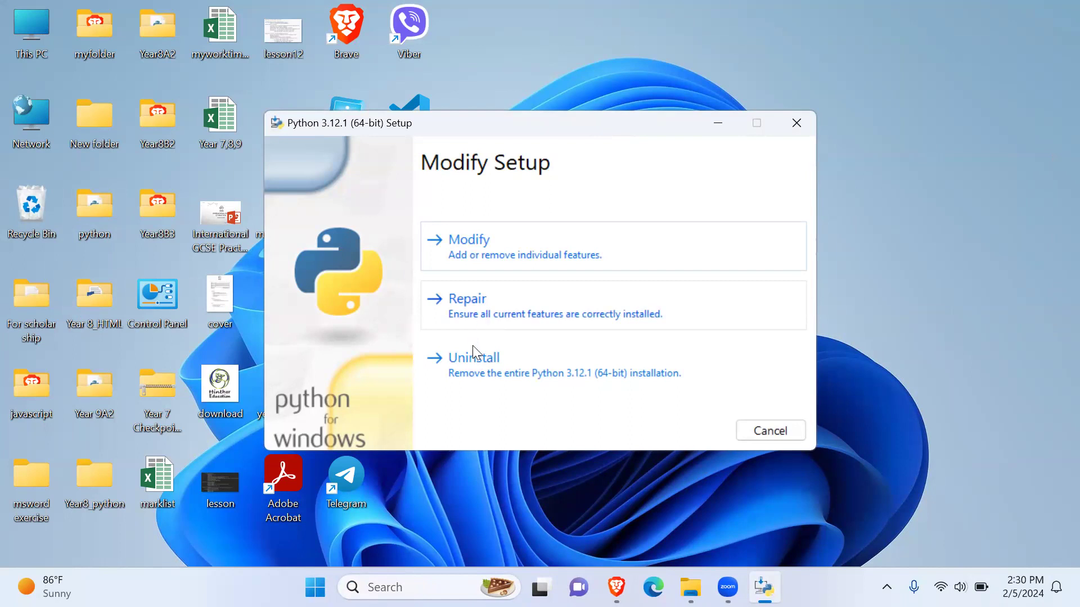
{"action": "left_click", "coordinate": [808, 125]}
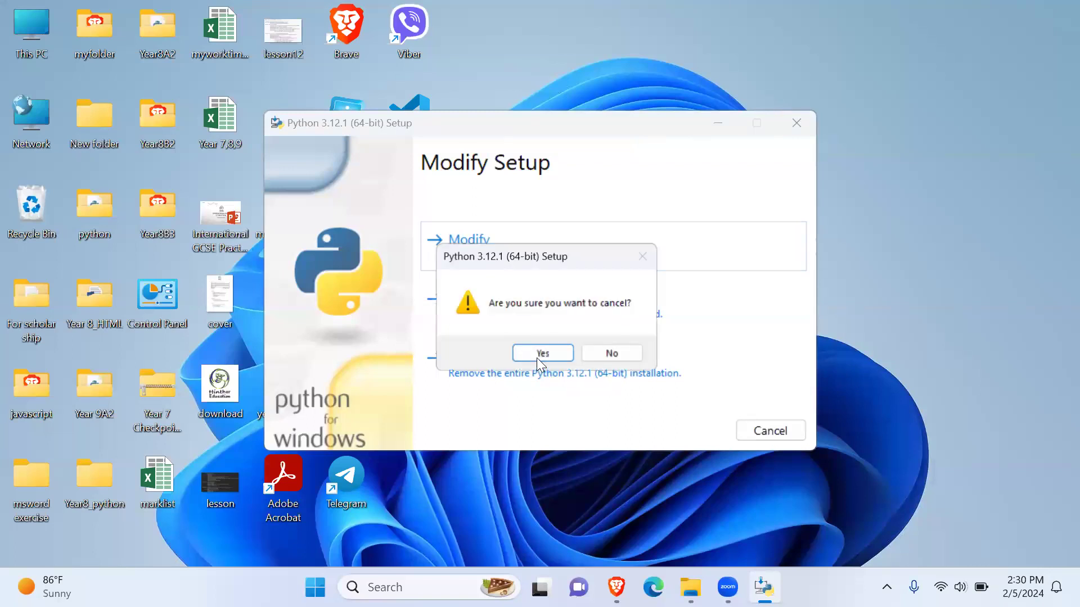
{"action": "key", "text": "Return"}
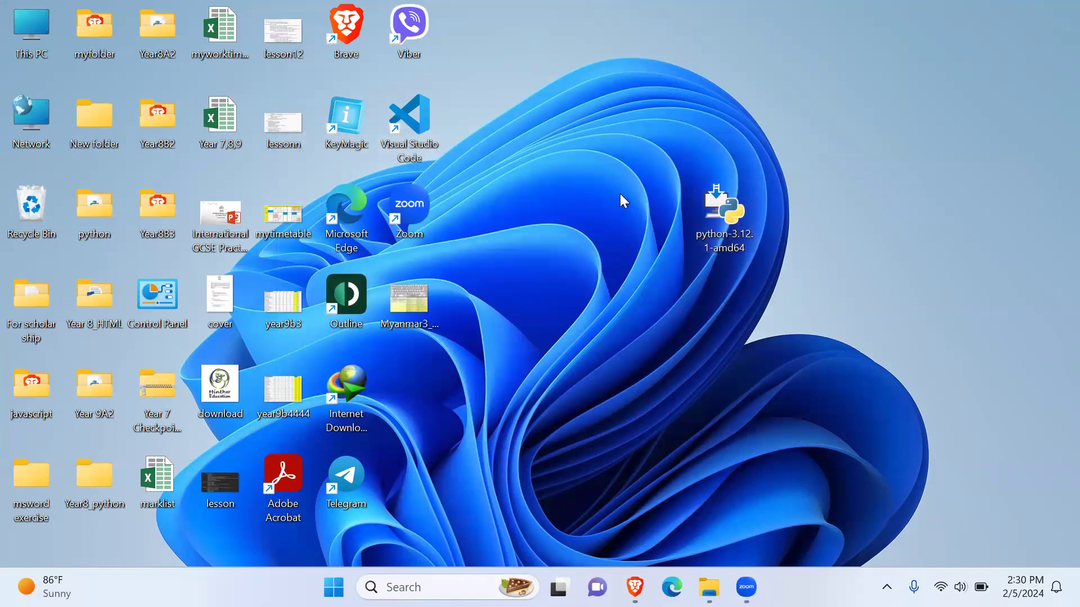
Permanently delete the python-3.12.1-amd64 installer from the desktop and refresh the desktop
{"action": "left_click_drag", "start_coordinate": [605, 176], "coordinate": [759, 240]}
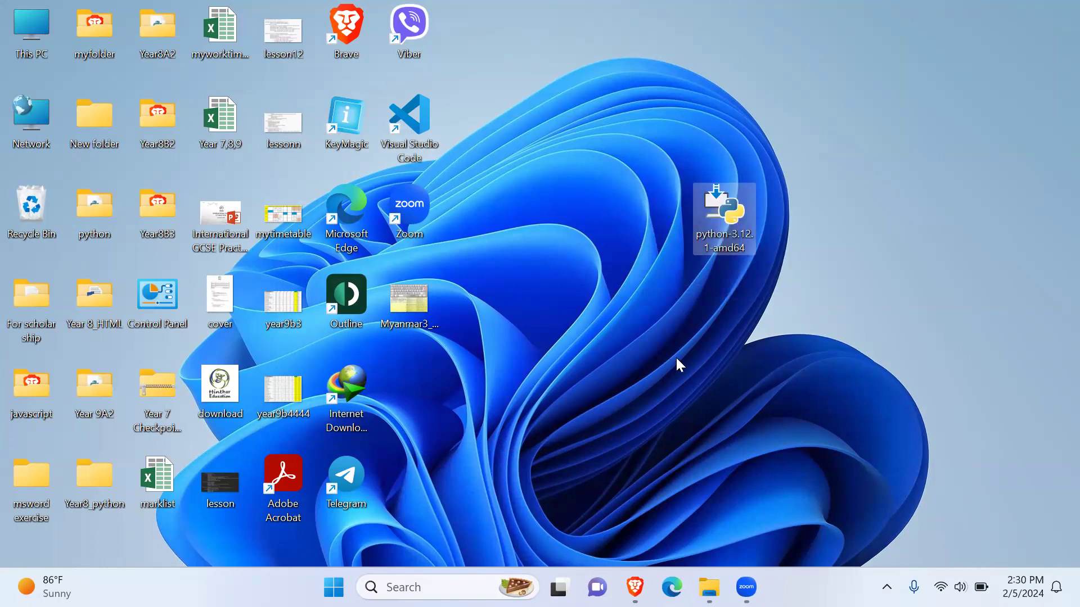
{"action": "key", "text": "shift+Delete"}
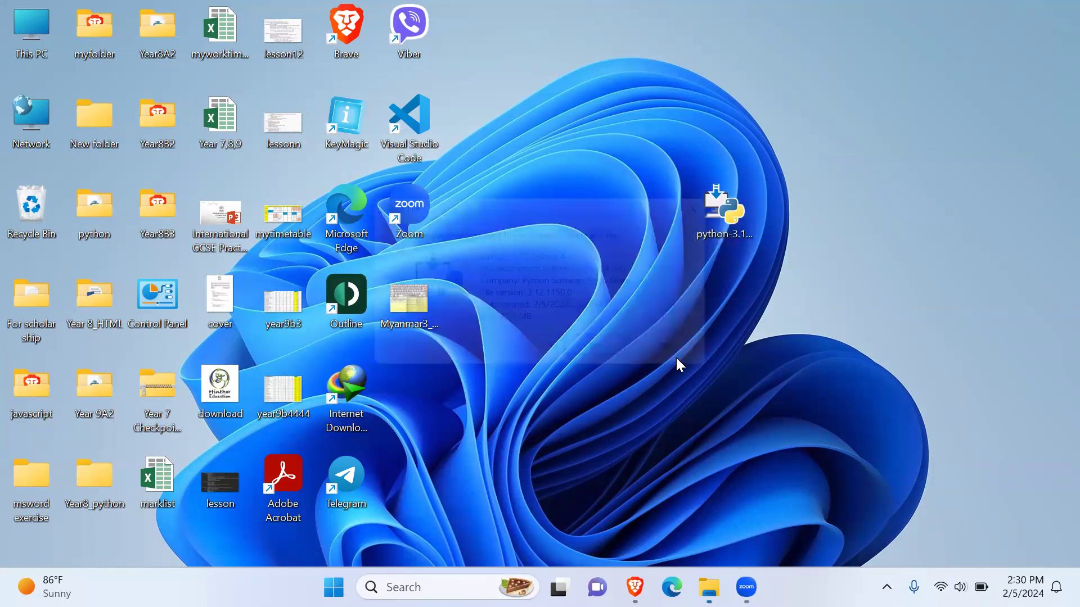
{"action": "key", "text": "Return"}
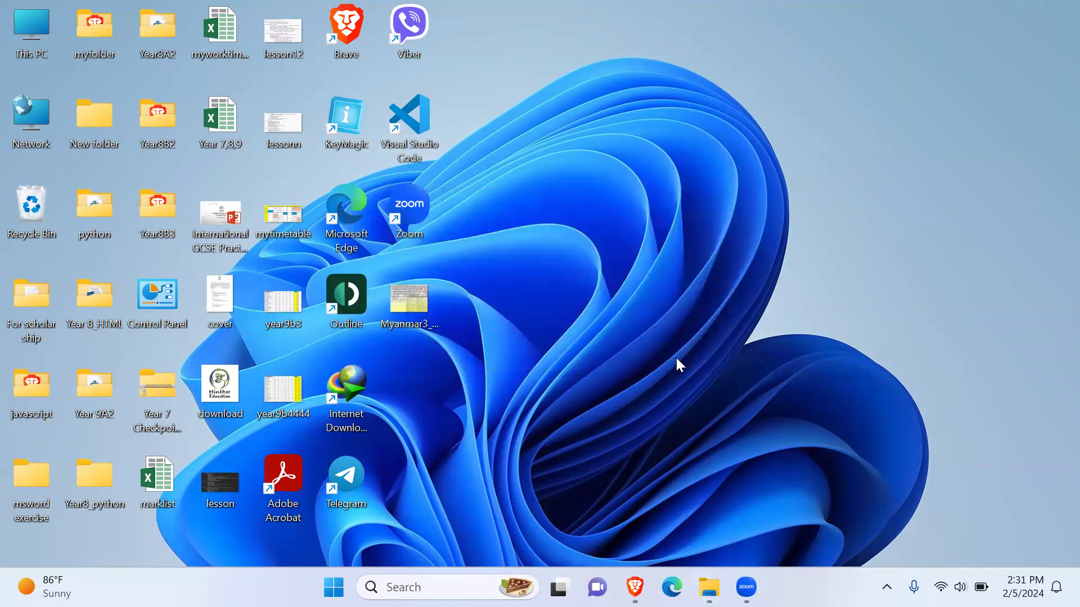
{"action": "right_click", "coordinate": [674, 203]}
{"action": "left_click", "coordinate": [748, 275]}
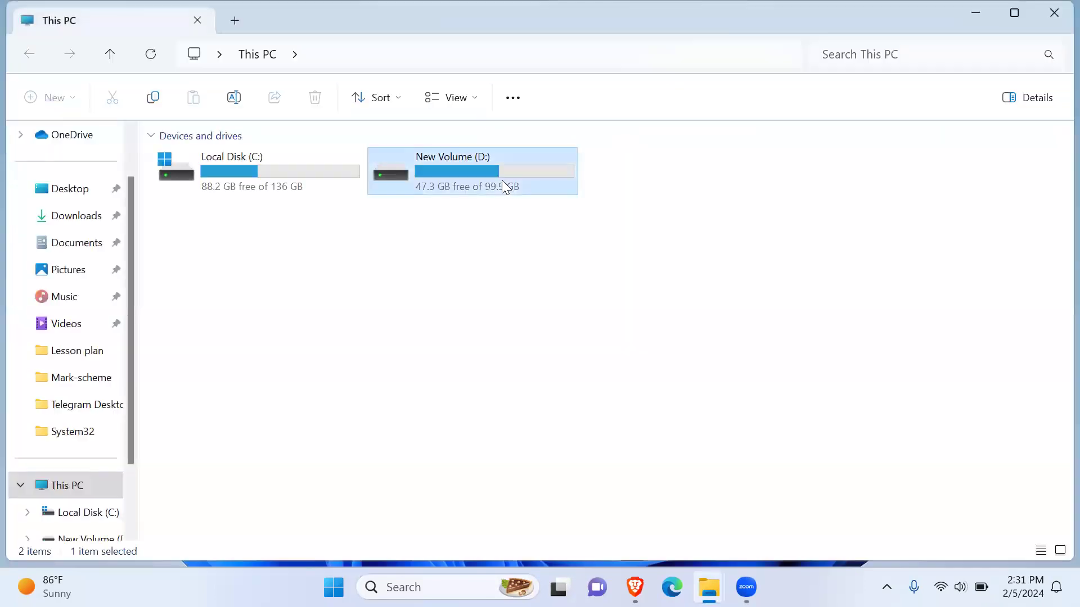
Open the PowerPoint folder inside Pre IGCSE > Year 8 on New Volume (D:)
{"action": "double_click", "coordinate": [506, 185]}
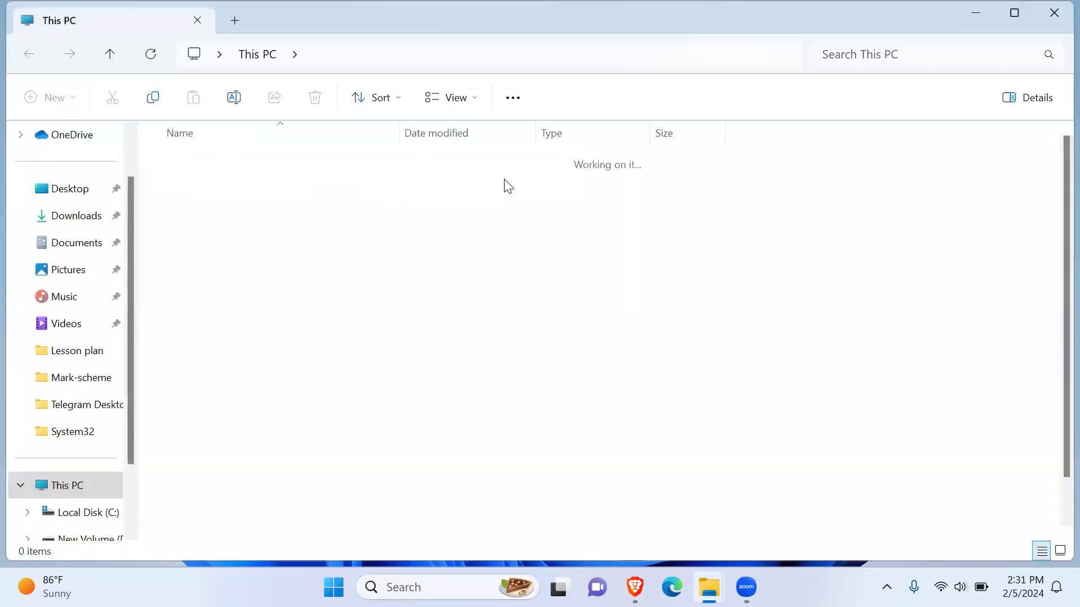
{"action": "double_click", "coordinate": [240, 433]}
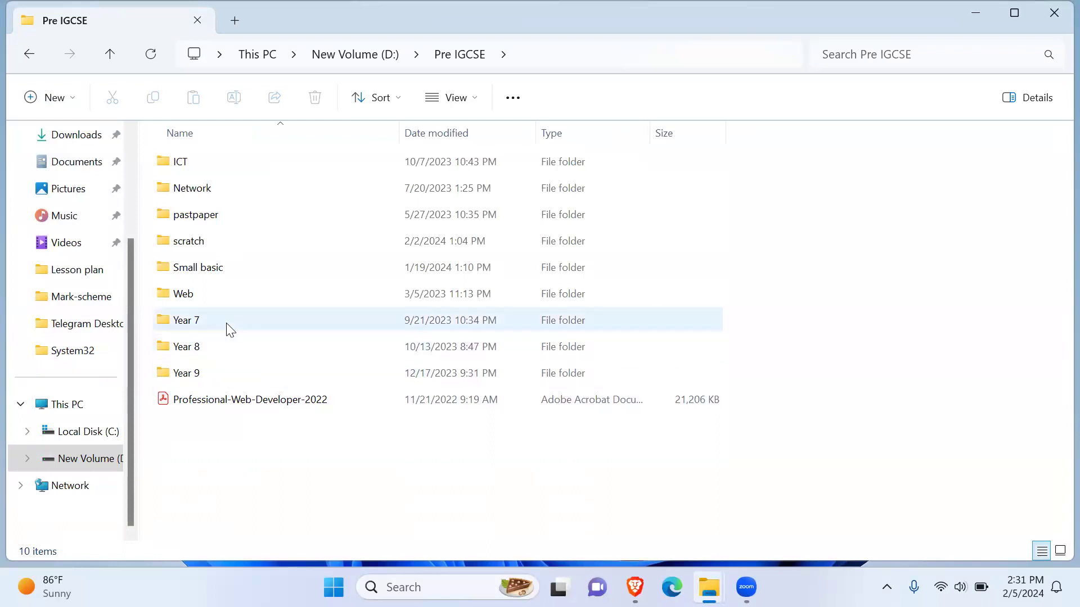
{"action": "double_click", "coordinate": [217, 347]}
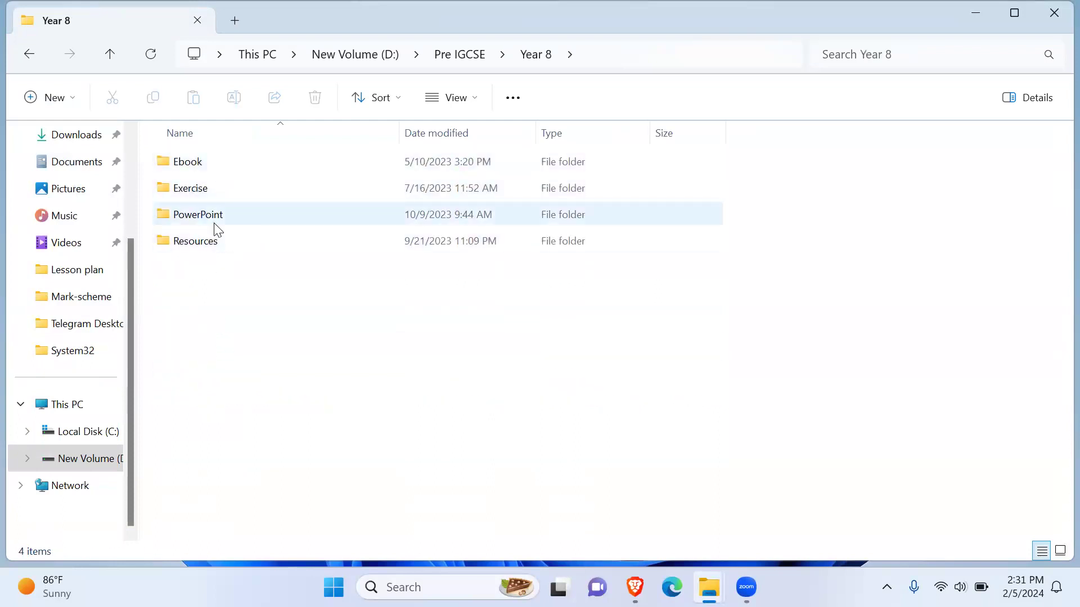
{"action": "mouse_move", "coordinate": [218, 229]}
{"action": "mouse_move", "coordinate": [277, 213]}
{"action": "double_click", "coordinate": [224, 207]}
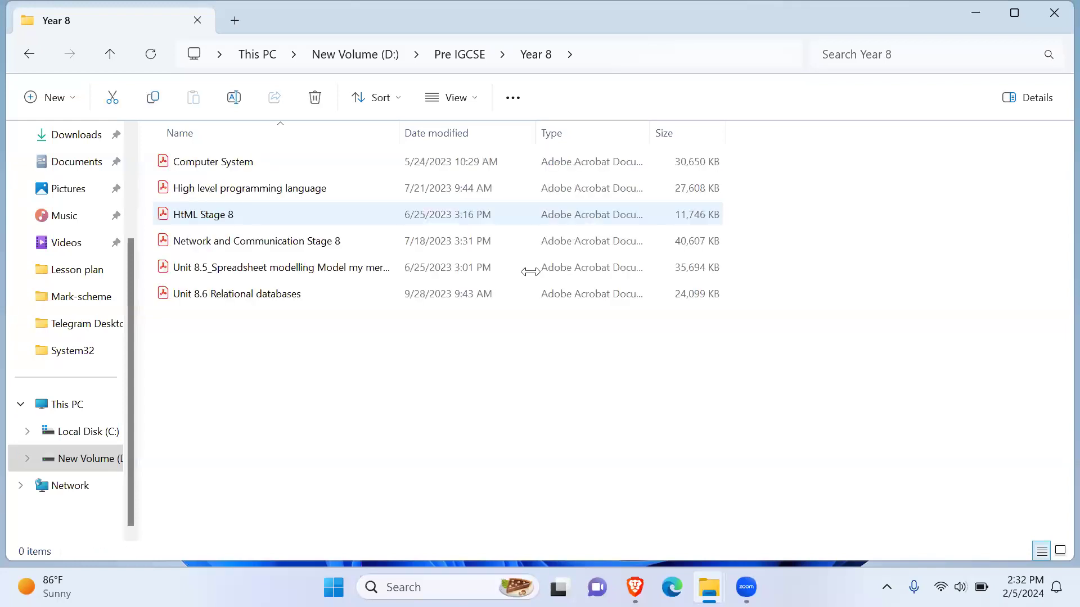
Open the "High level programming language" PDF in Adobe Acrobat and hide the All tools pane
{"action": "left_click", "coordinate": [224, 225]}
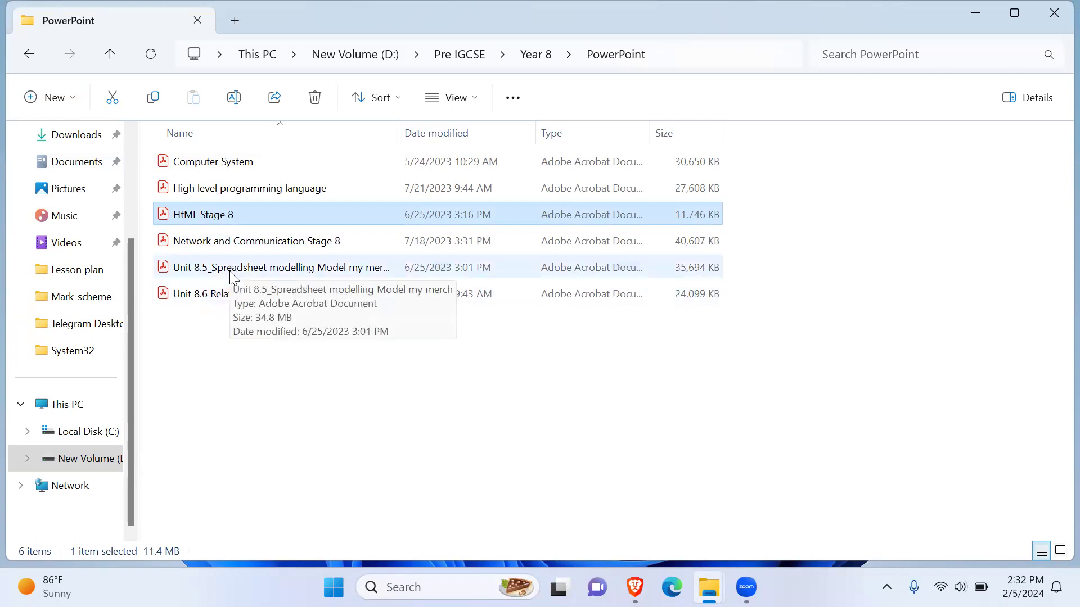
{"action": "left_click", "coordinate": [211, 194]}
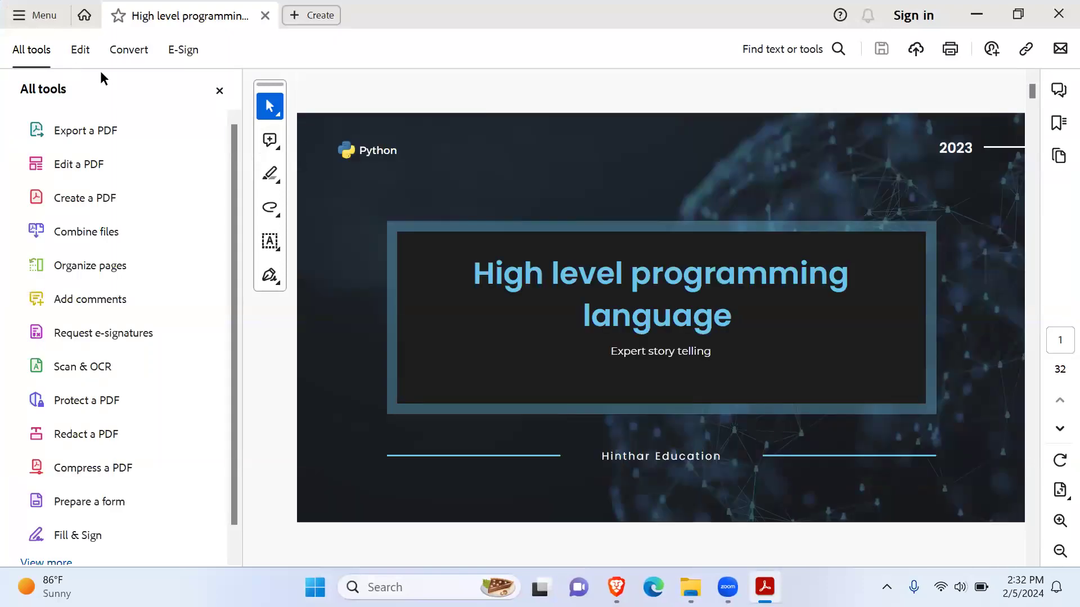
{"action": "left_click", "coordinate": [220, 92]}
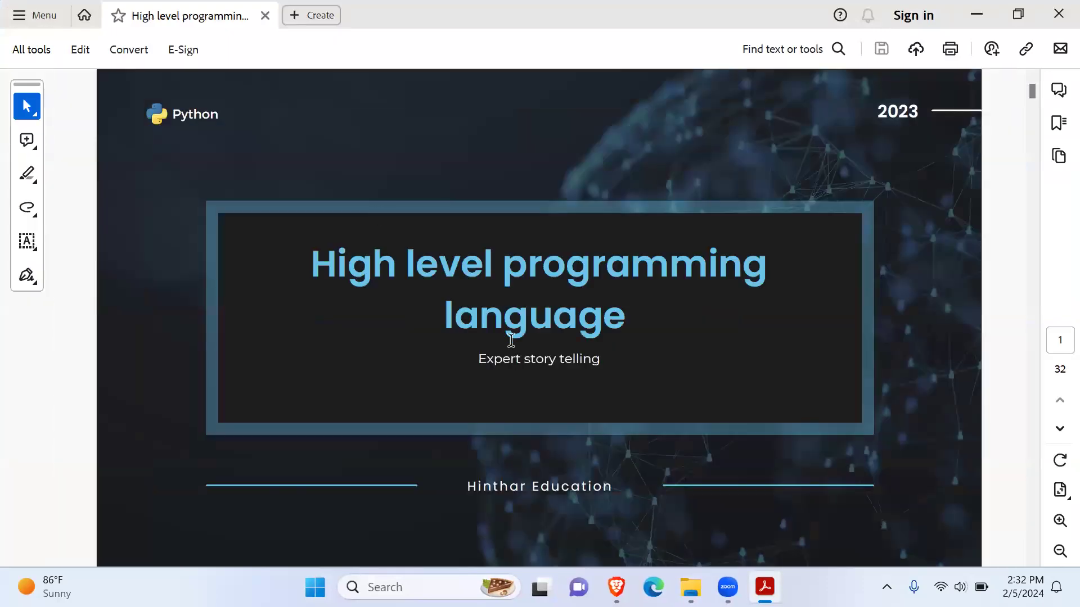
Go to the About Python page and select its opening sentence on Python's creator and creation year while reading it
{"action": "scroll", "coordinate": [508, 338], "scroll_direction": "down", "scroll_amount": 3}
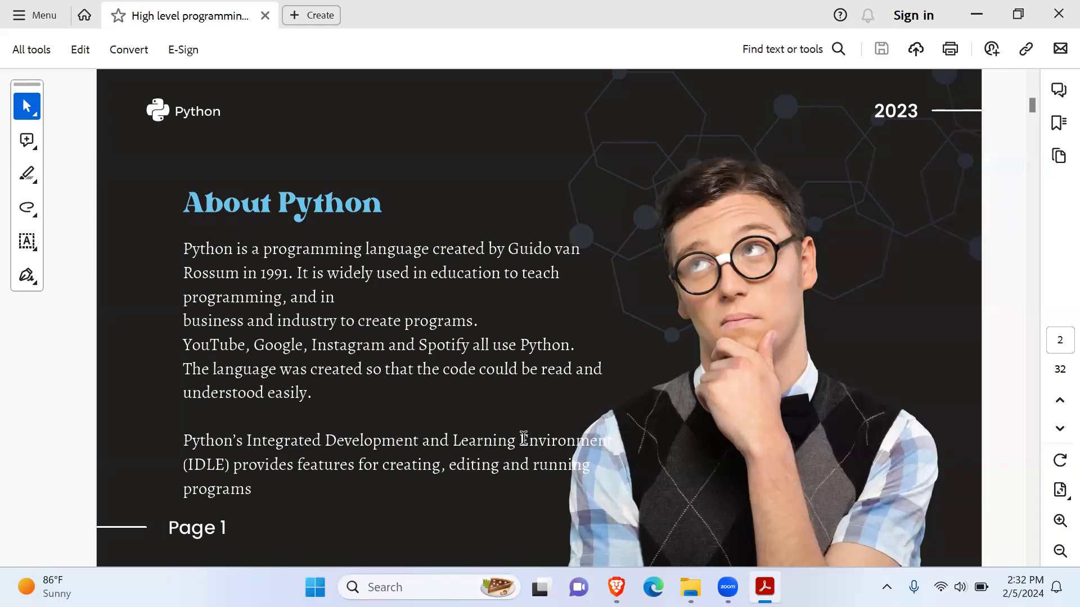
{"action": "mouse_move", "coordinate": [178, 244]}
{"action": "left_mouse_down"}
{"action": "mouse_move", "coordinate": [251, 261]}
{"action": "mouse_move", "coordinate": [410, 262]}
{"action": "mouse_move", "coordinate": [434, 250]}
{"action": "mouse_move", "coordinate": [271, 261]}
{"action": "left_mouse_up"}
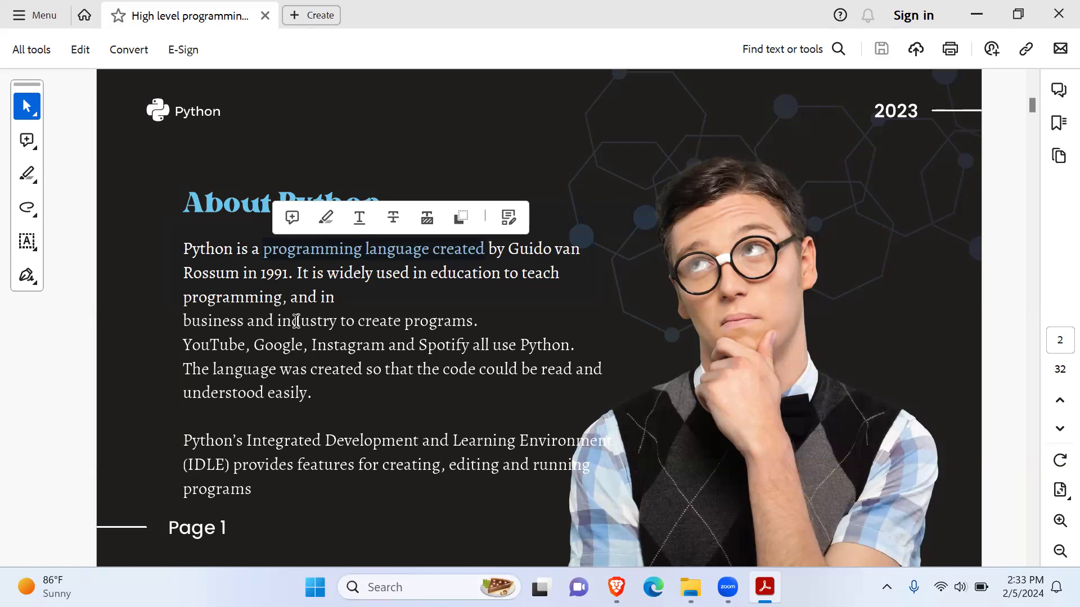
{"action": "left_click_drag", "start_coordinate": [184, 248], "coordinate": [231, 248]}
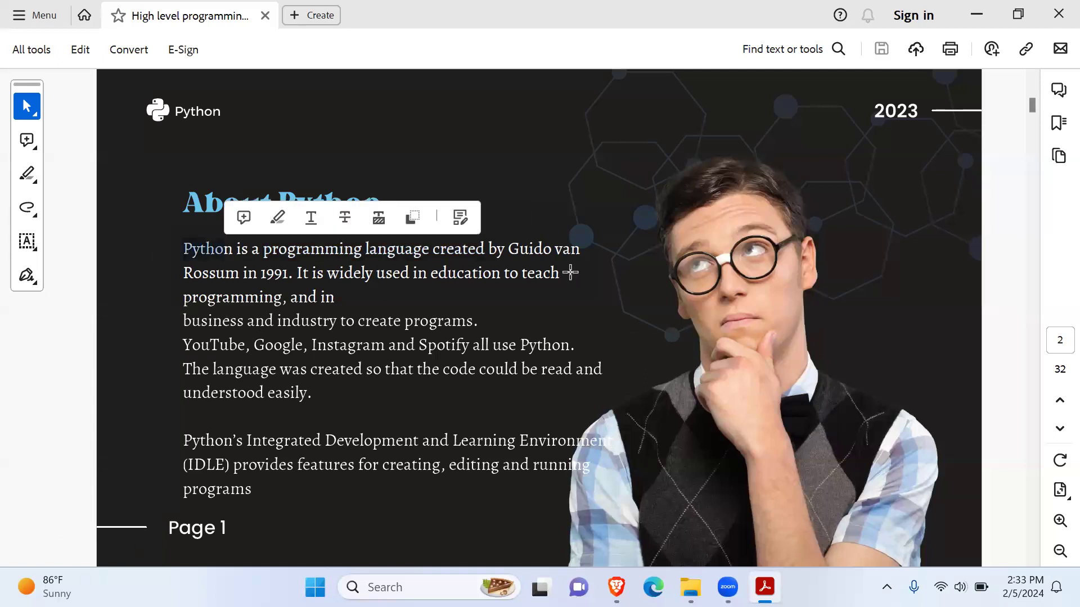
{"action": "left_click_drag", "start_coordinate": [509, 247], "coordinate": [550, 248]}
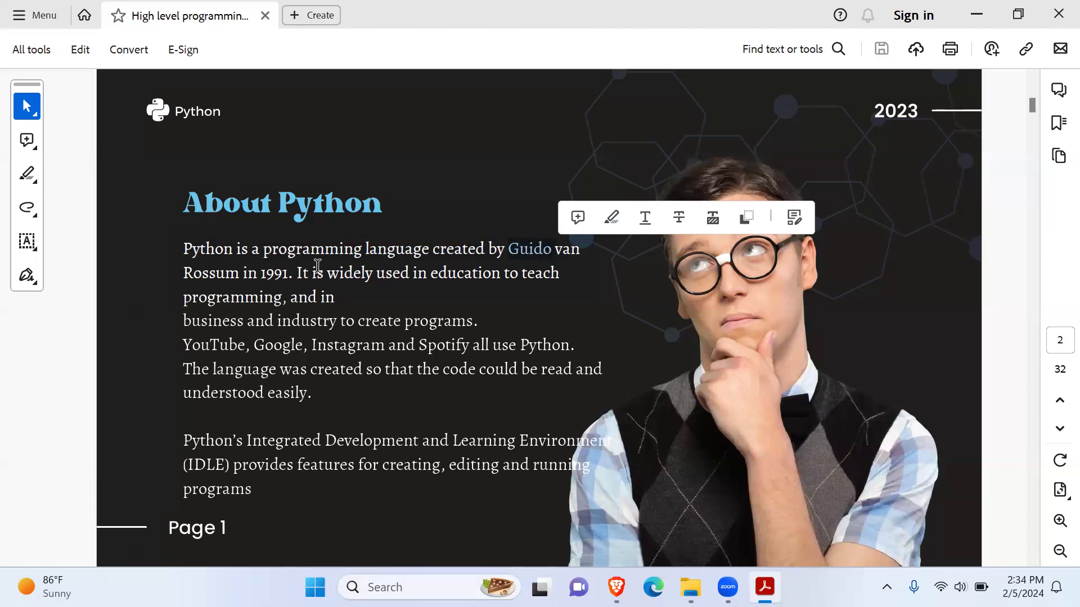
{"action": "left_click_drag", "start_coordinate": [291, 274], "coordinate": [193, 242]}
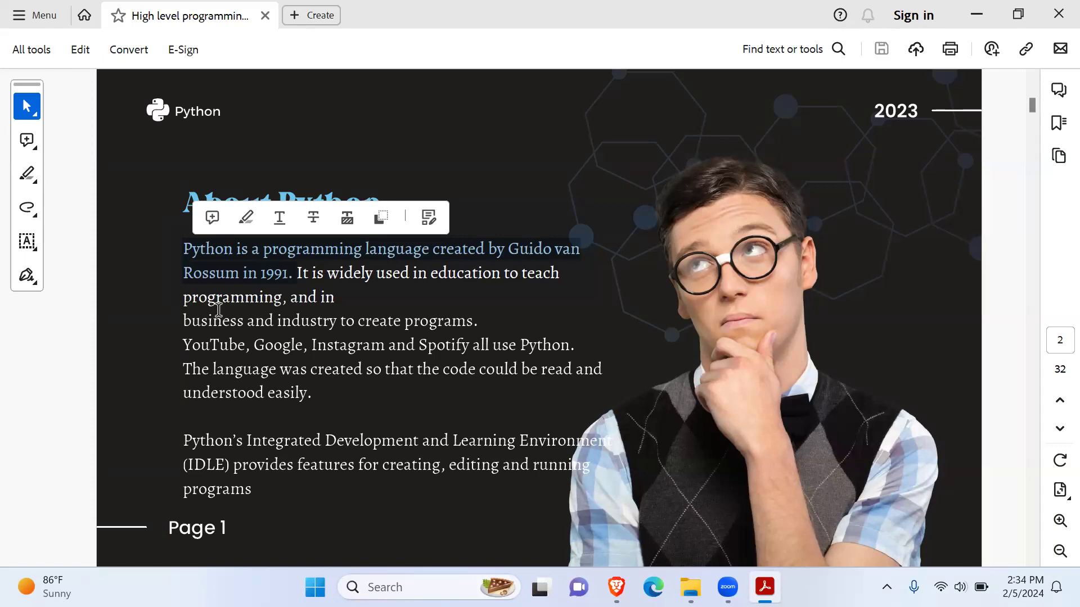
Read the sentence on Python's use in education, business and industry, selecting its phrases up to "to create programs"
{"action": "left_click_drag", "start_coordinate": [299, 275], "coordinate": [409, 275]}
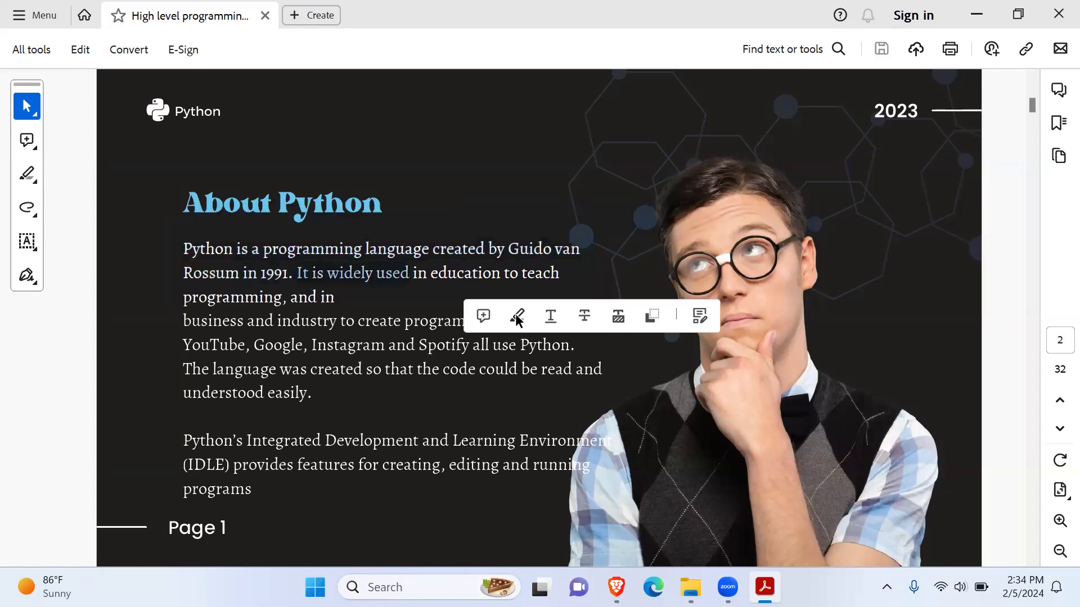
{"action": "left_click", "coordinate": [220, 292]}
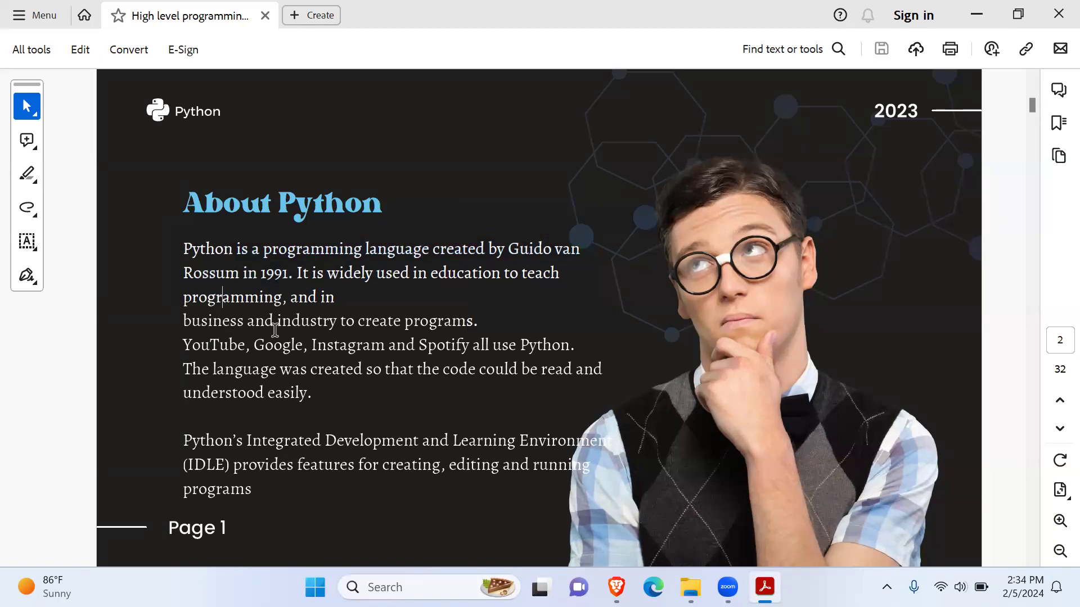
{"action": "left_click_drag", "start_coordinate": [346, 322], "coordinate": [474, 322]}
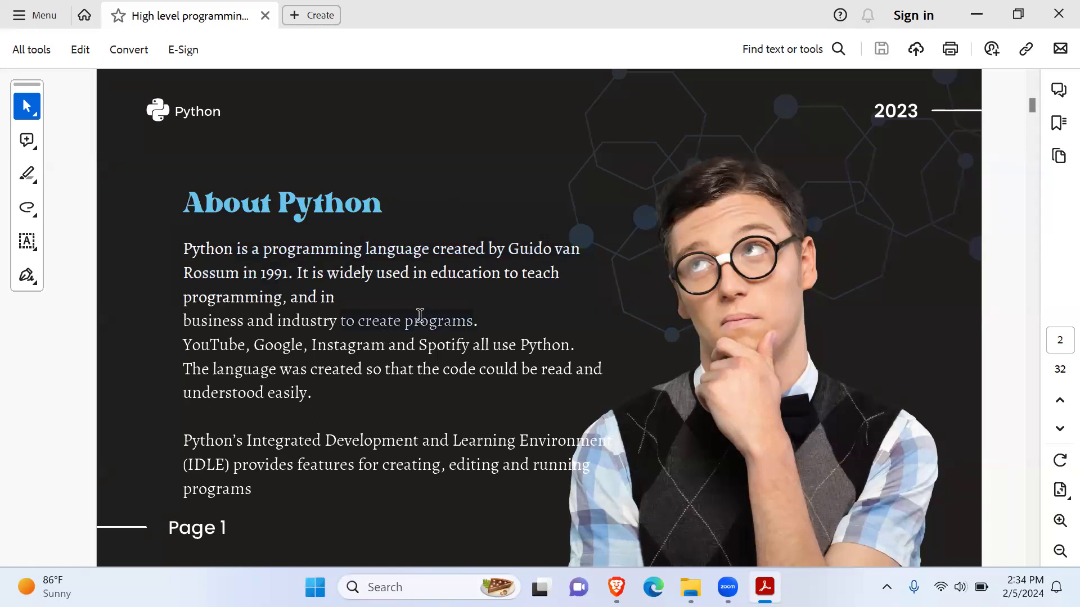
{"action": "left_click", "coordinate": [266, 272]}
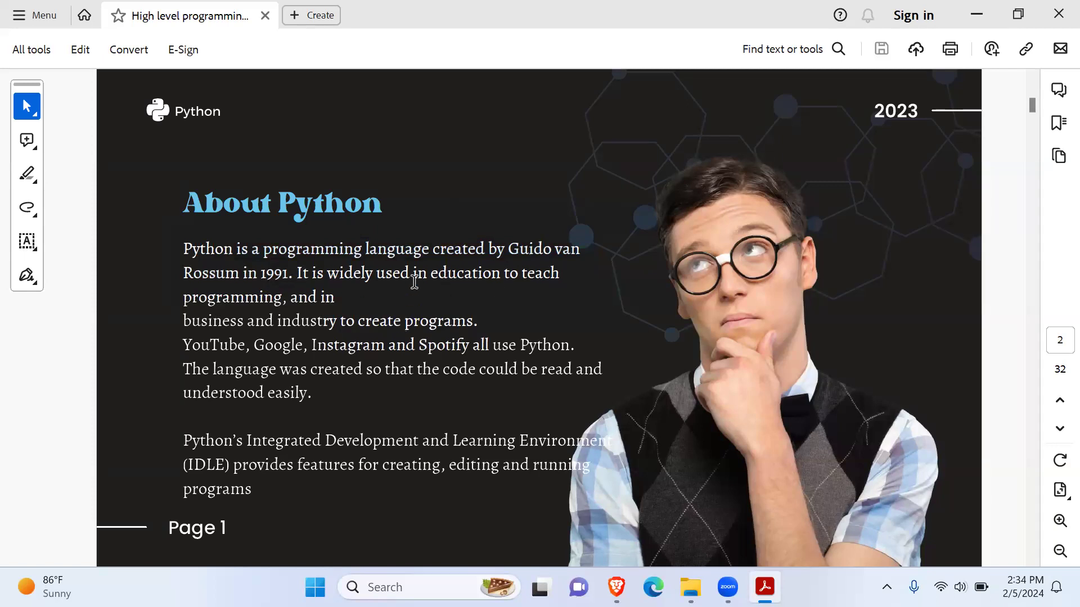
{"action": "left_click_drag", "start_coordinate": [414, 274], "coordinate": [500, 275]}
{"action": "left_click_drag", "start_coordinate": [284, 297], "coordinate": [293, 273]}
{"action": "mouse_move", "coordinate": [242, 323]}
{"action": "left_mouse_down"}
{"action": "mouse_move", "coordinate": [371, 319]}
{"action": "mouse_move", "coordinate": [282, 300]}
{"action": "mouse_move", "coordinate": [335, 318]}
{"action": "mouse_move", "coordinate": [248, 318]}
{"action": "left_mouse_up"}
{"action": "left_click", "coordinate": [323, 329]}
{"action": "left_click", "coordinate": [377, 319]}
{"action": "left_click", "coordinate": [595, 334]}
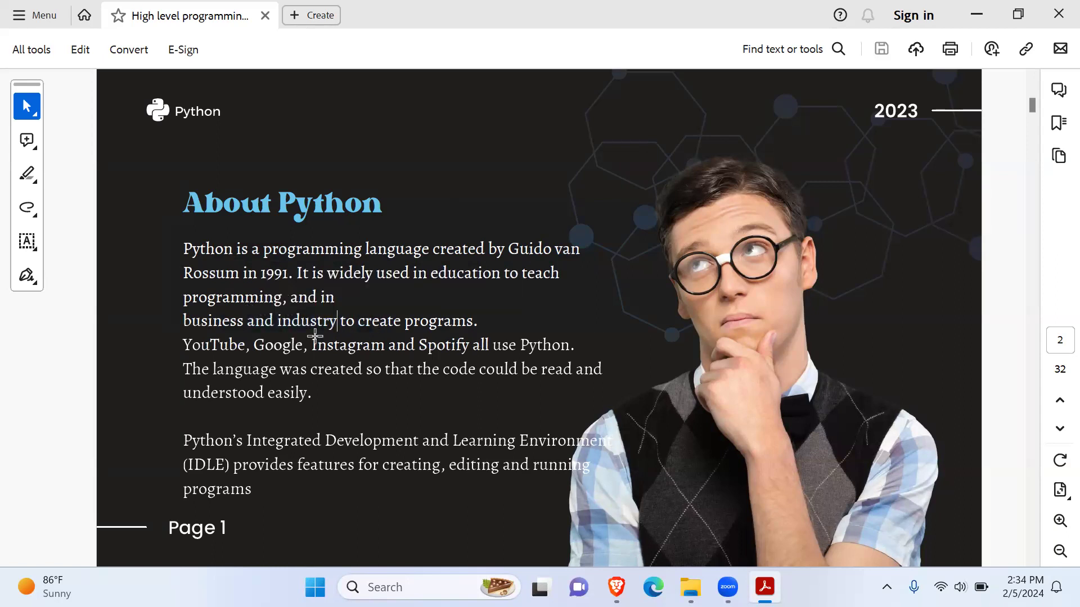
{"action": "left_click", "coordinate": [388, 331]}
{"action": "left_click_drag", "start_coordinate": [475, 322], "coordinate": [384, 277]}
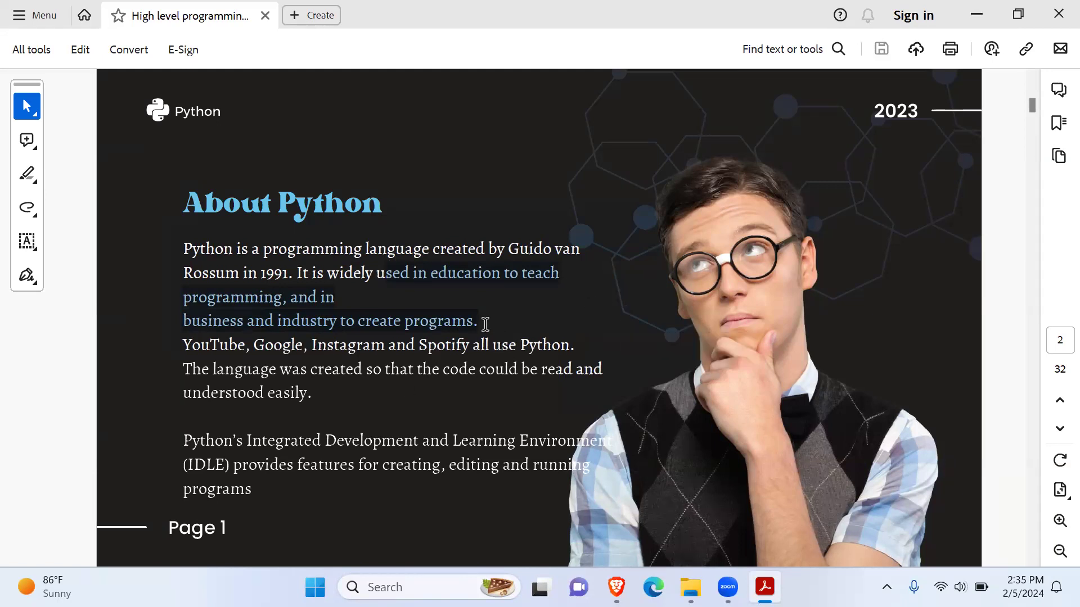
Select the sentence "YouTube, Google, Instagram and Spotify all use Python." while reading through the companies it names
{"action": "left_click_drag", "start_coordinate": [485, 324], "coordinate": [489, 345]}
{"action": "left_click", "coordinate": [387, 445]}
{"action": "left_click_drag", "start_coordinate": [356, 464], "coordinate": [227, 409]}
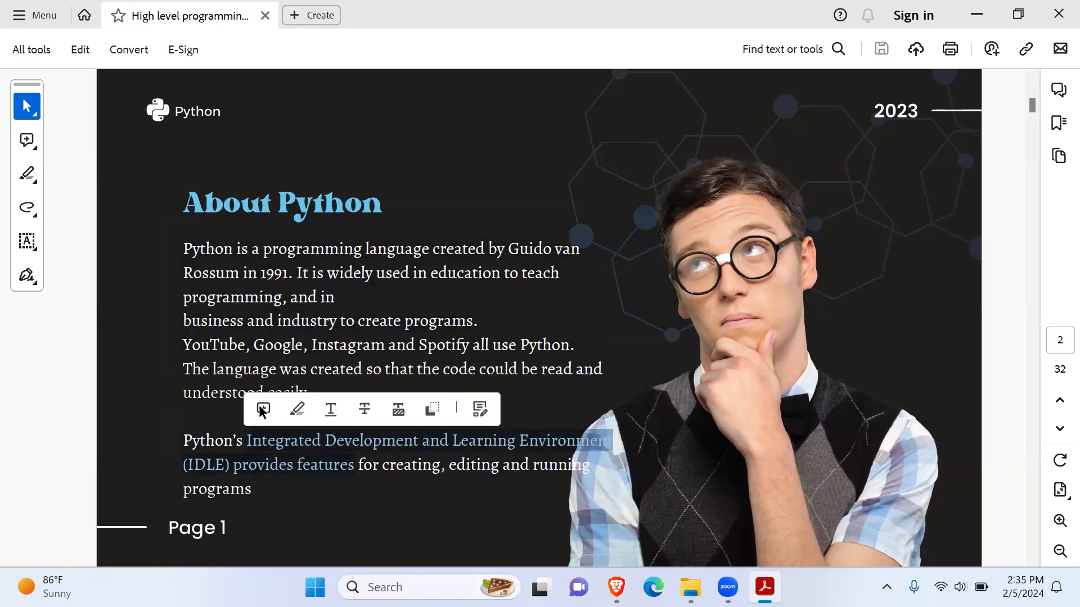
{"action": "left_click_drag", "start_coordinate": [185, 345], "coordinate": [241, 349]}
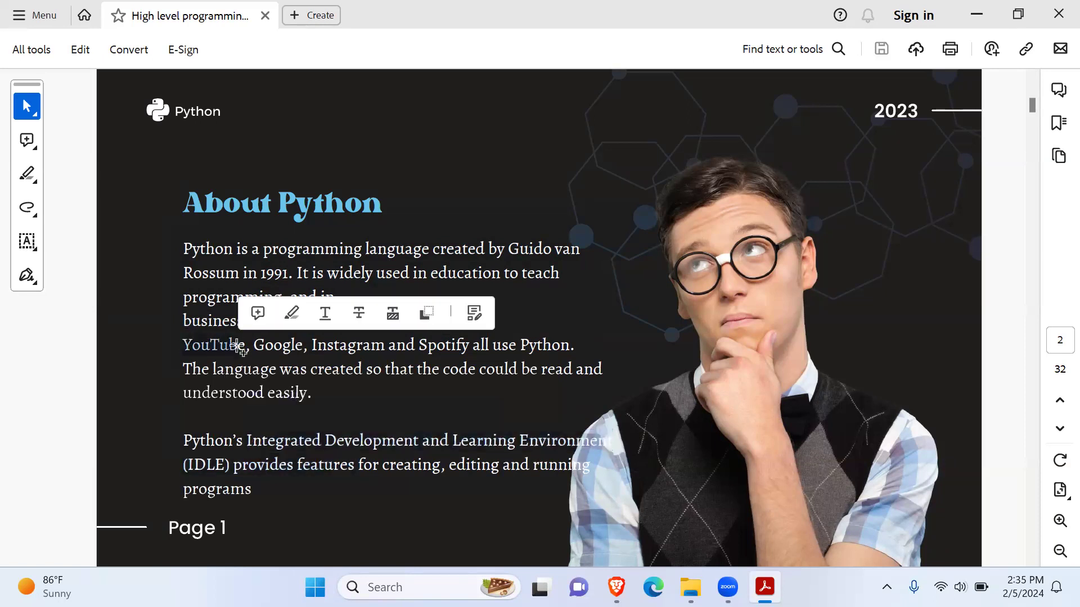
{"action": "left_click_drag", "start_coordinate": [307, 347], "coordinate": [384, 345]}
{"action": "left_click", "coordinate": [415, 391]}
{"action": "left_click", "coordinate": [482, 348]}
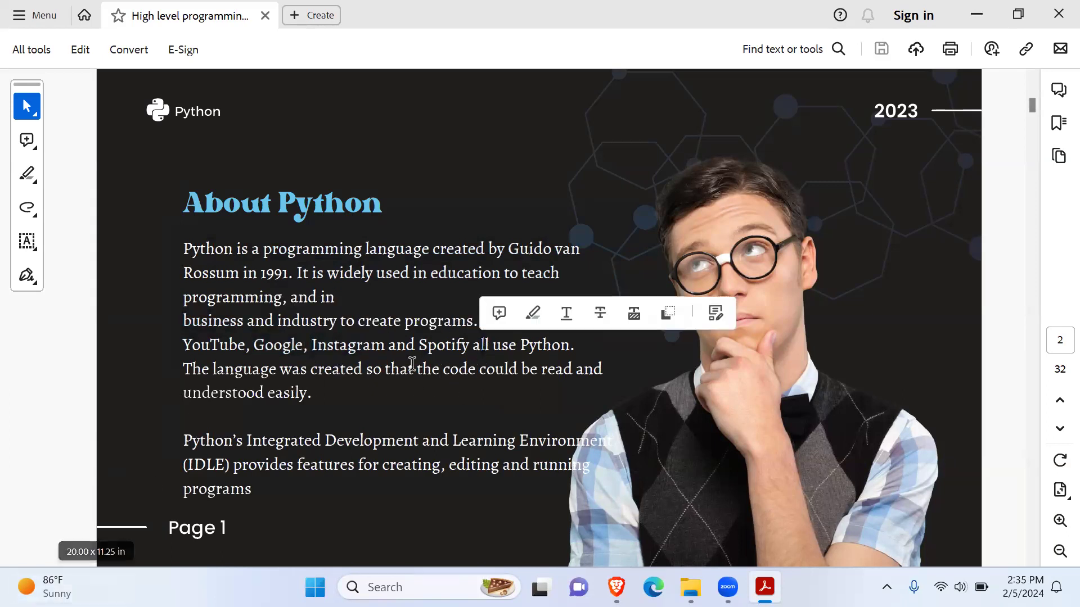
{"action": "left_click_drag", "start_coordinate": [184, 344], "coordinate": [468, 345]}
{"action": "left_click_drag", "start_coordinate": [584, 345], "coordinate": [167, 347]}
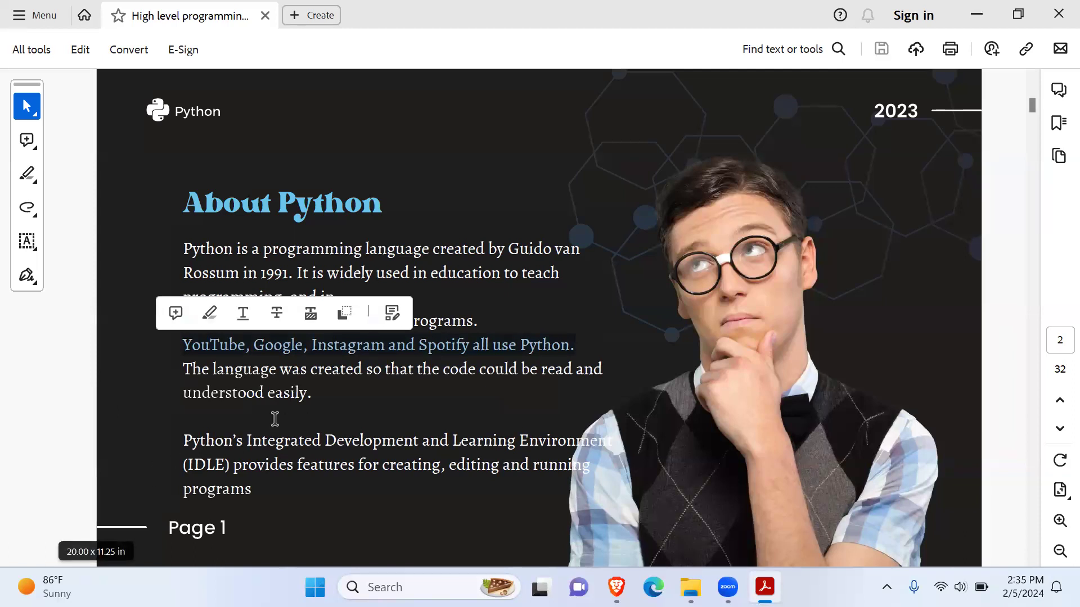
Read the sentence on why the language was created, selecting "so that the code could be read and understood easily"
{"action": "left_click", "coordinate": [276, 371]}
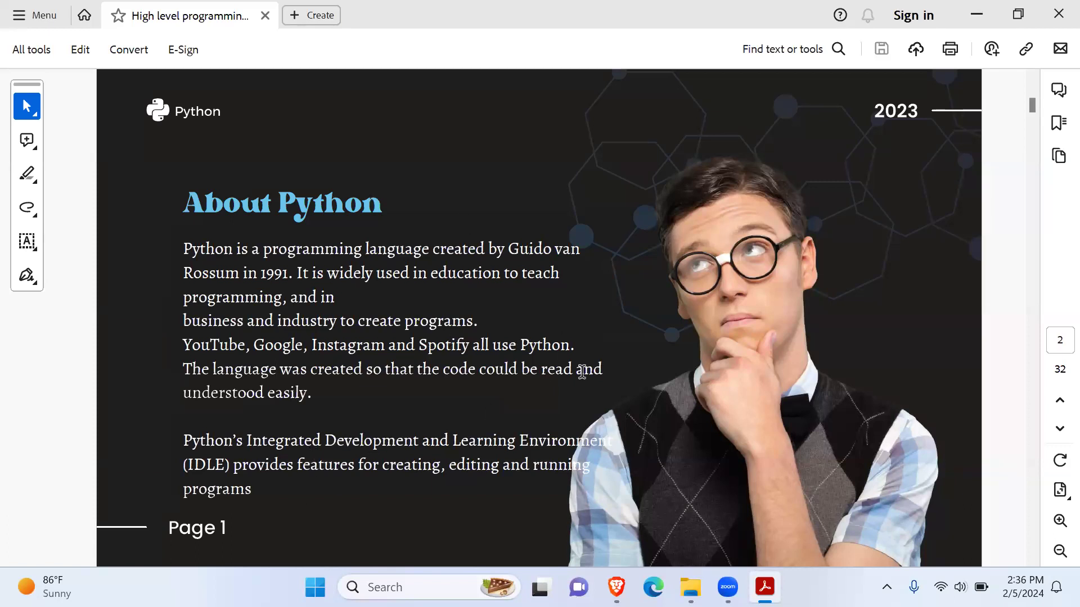
{"action": "left_click", "coordinate": [414, 375]}
{"action": "left_click_drag", "start_coordinate": [187, 343], "coordinate": [298, 372]}
{"action": "left_click", "coordinate": [288, 396]}
{"action": "left_click_drag", "start_coordinate": [190, 372], "coordinate": [299, 391]}
{"action": "left_click", "coordinate": [496, 434]}
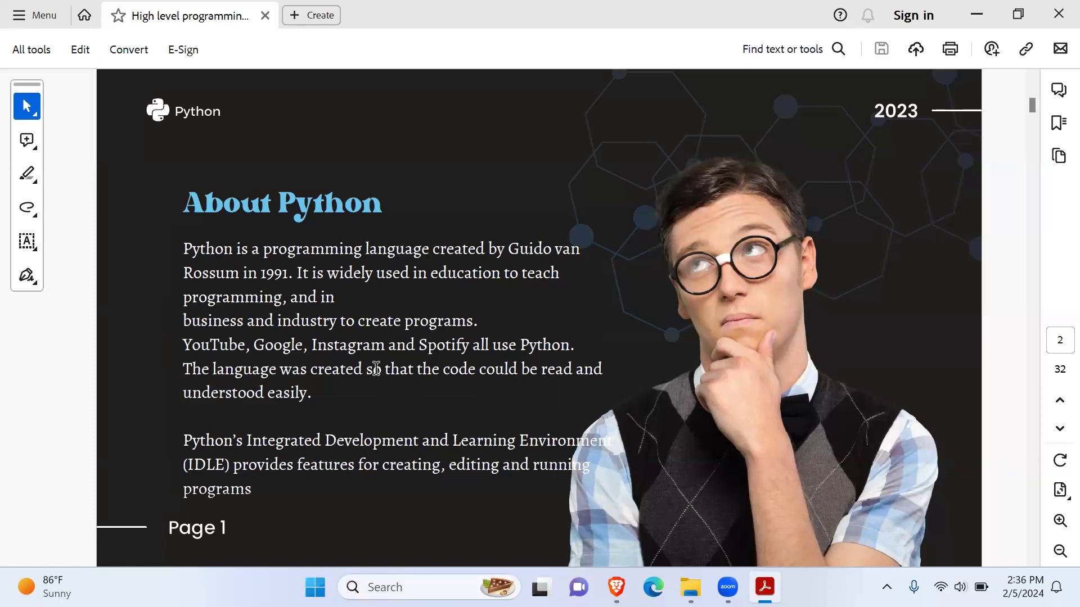
{"action": "left_click_drag", "start_coordinate": [362, 372], "coordinate": [413, 373]}
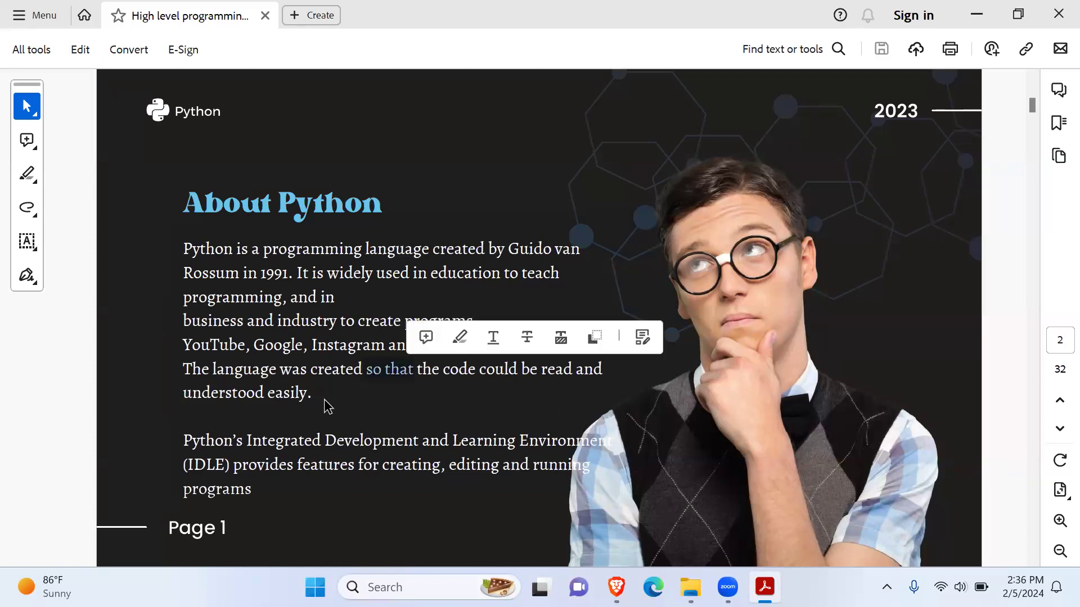
{"action": "left_click", "coordinate": [440, 403]}
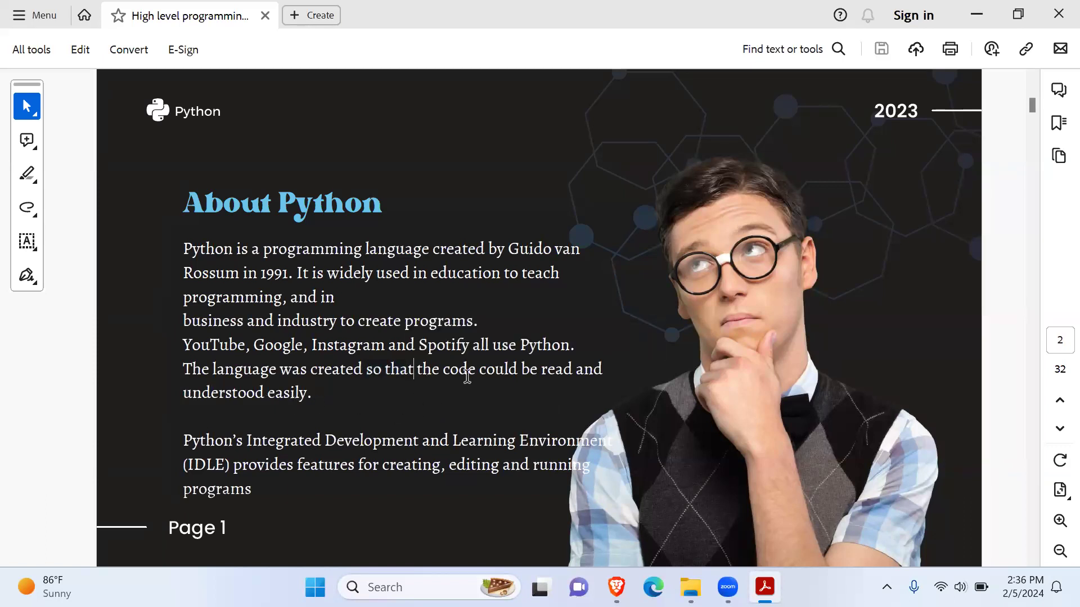
{"action": "left_click_drag", "start_coordinate": [571, 370], "coordinate": [362, 364]}
{"action": "left_click_drag", "start_coordinate": [310, 393], "coordinate": [374, 372]}
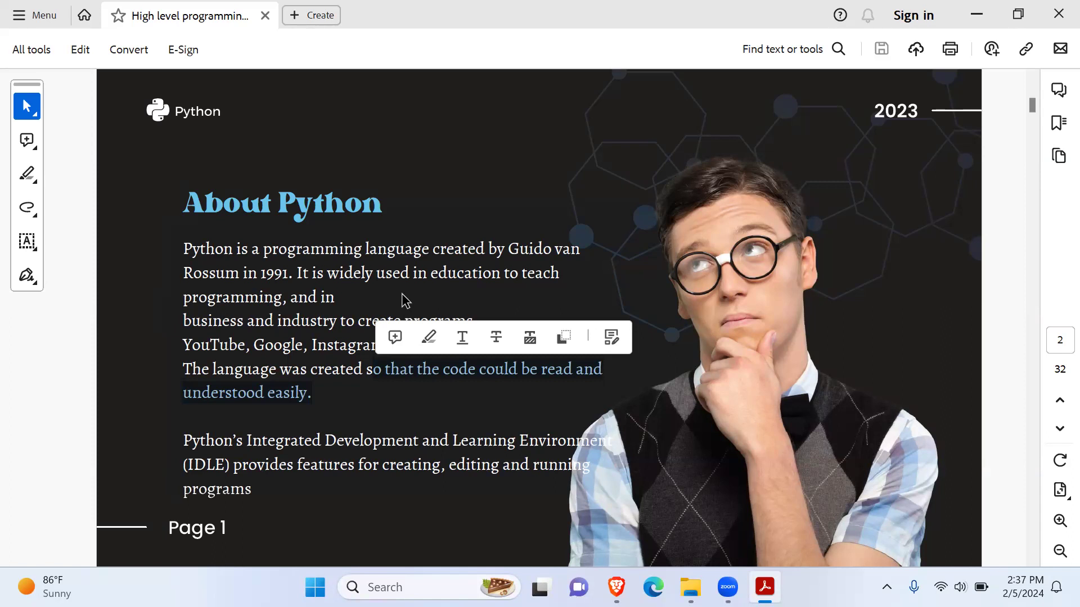
Examine the words "Integrated Development and Learning Environment" in the last paragraph of the About Python page
{"action": "left_click", "coordinate": [326, 400]}
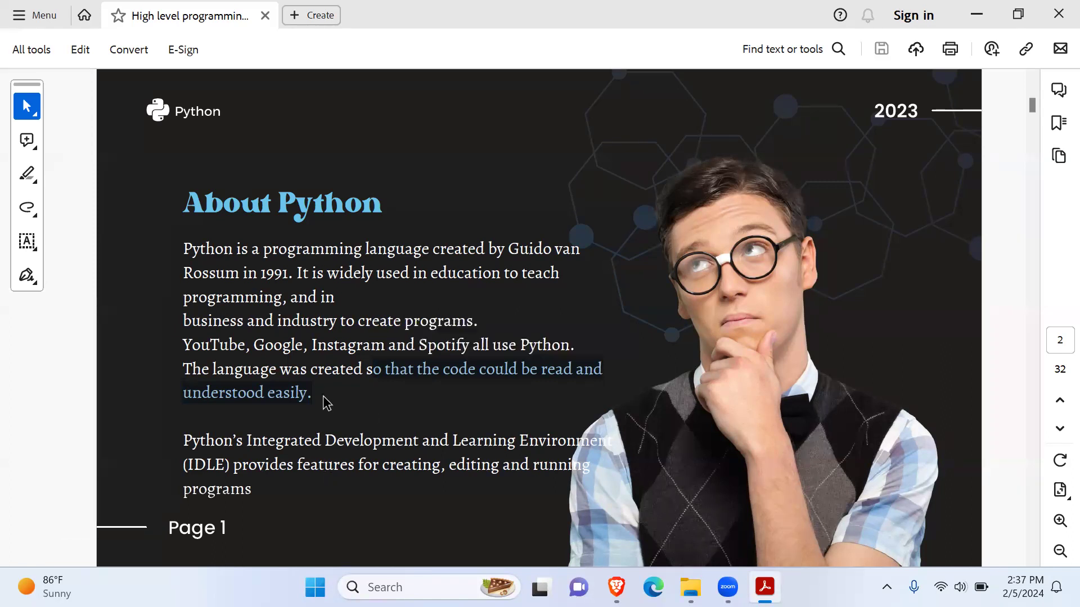
{"action": "left_click_drag", "start_coordinate": [361, 212], "coordinate": [424, 457]}
{"action": "left_click", "coordinate": [192, 440]}
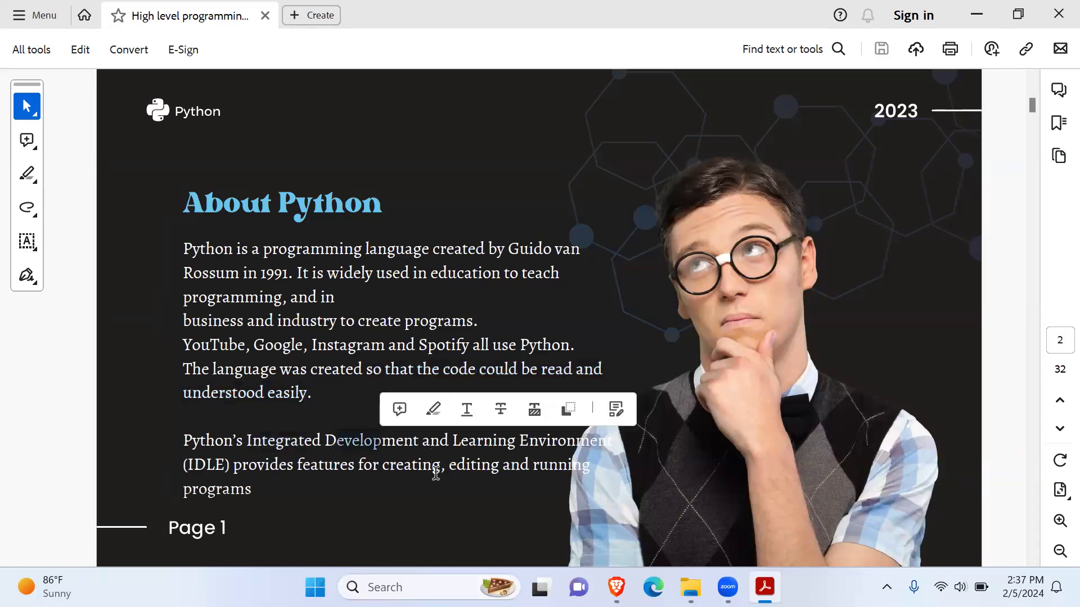
{"action": "left_click", "coordinate": [250, 442]}
{"action": "double_click", "coordinate": [335, 440]}
{"action": "left_click", "coordinate": [339, 441]}
{"action": "left_click_drag", "start_coordinate": [340, 441], "coordinate": [552, 450]}
{"action": "left_click", "coordinate": [549, 437]}
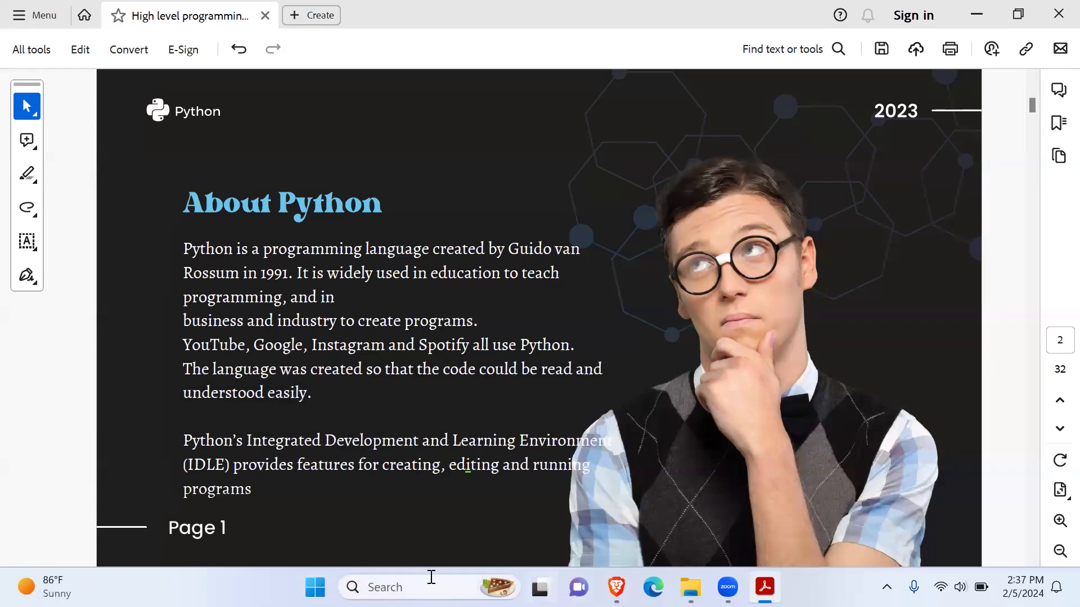
Search Windows for "py" to look at the installed IDLE (Python 3.12 64-bit) entry, and return to the PDF
{"action": "left_click", "coordinate": [396, 587]}
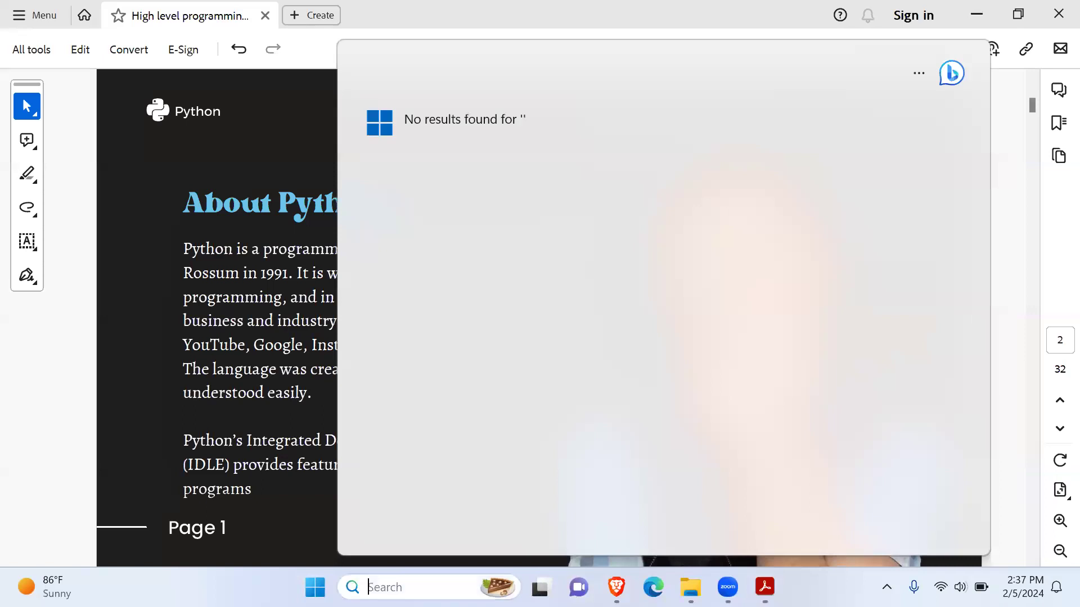
{"action": "type", "text": "py"}
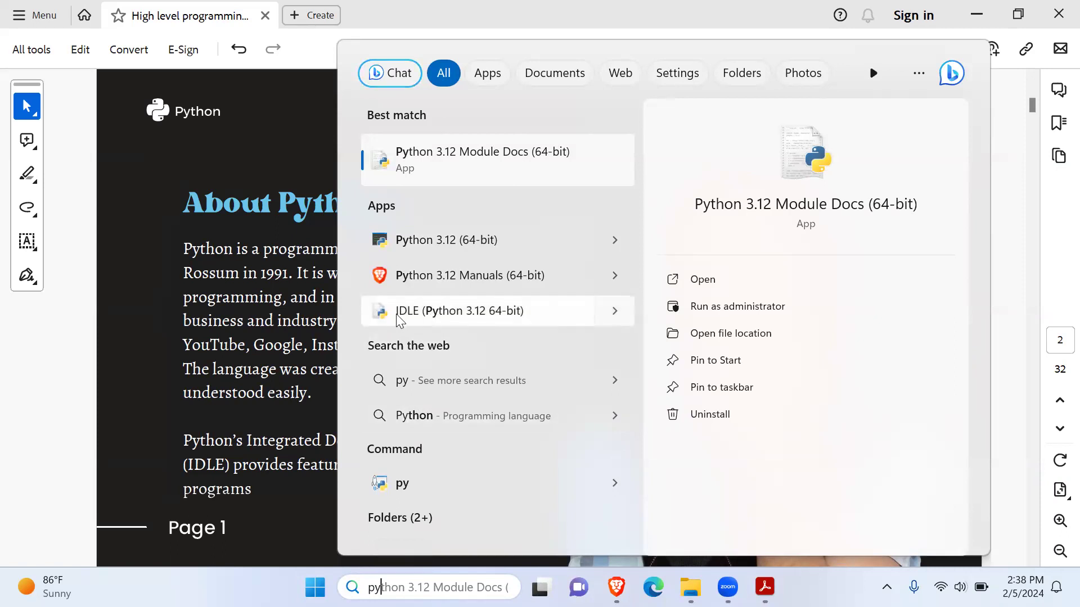
{"action": "left_click", "coordinate": [260, 342]}
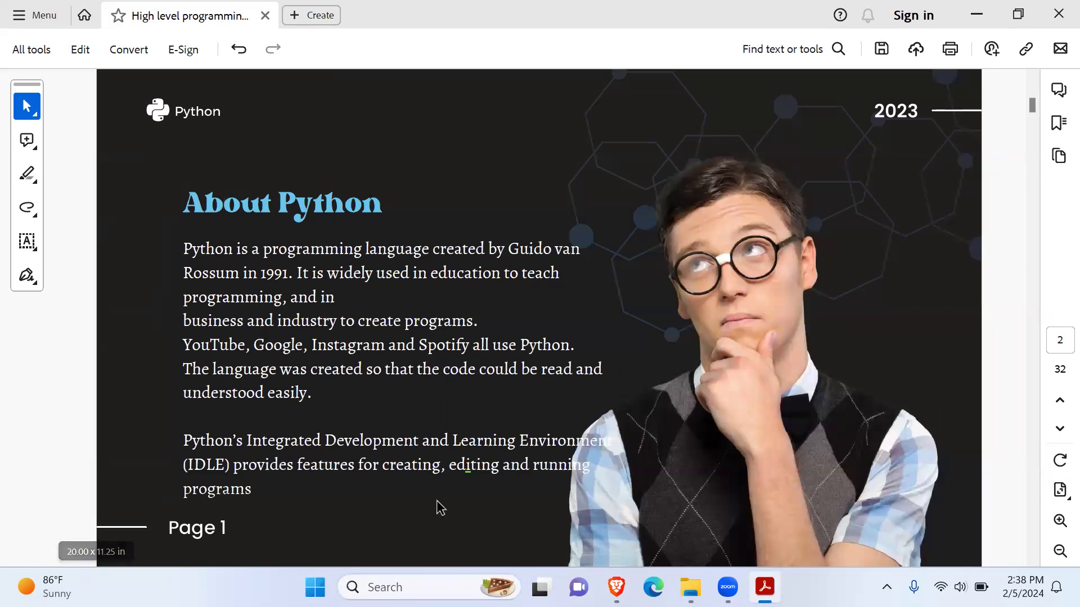
Select "creating, editing and running" and the whole paragraph on IDLE's features while reading it
{"action": "left_click_drag", "start_coordinate": [366, 465], "coordinate": [441, 467]}
{"action": "left_click", "coordinate": [403, 477]}
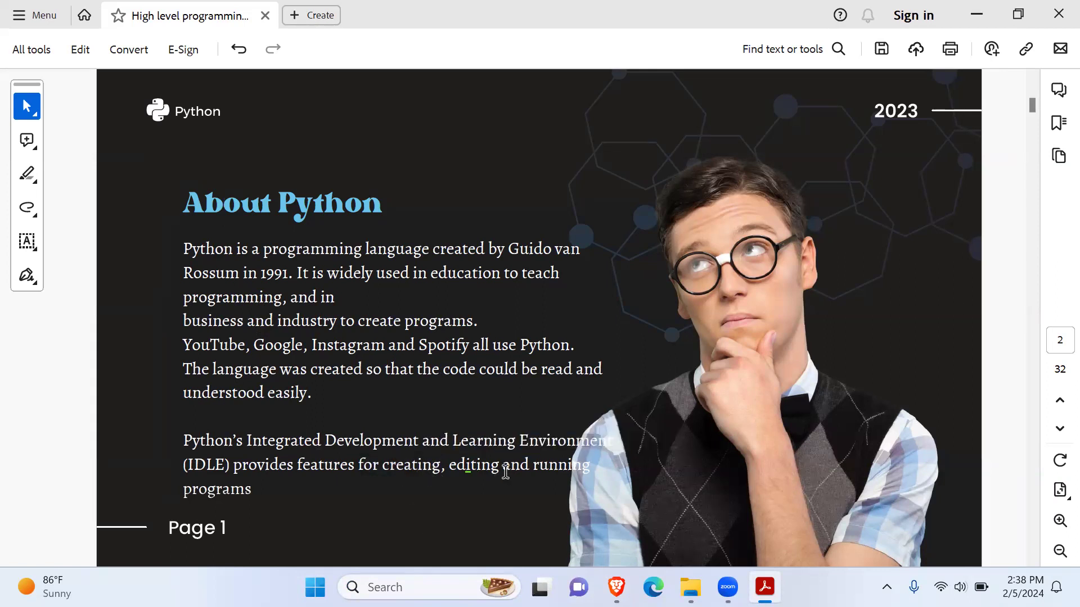
{"action": "double_click", "coordinate": [488, 473]}
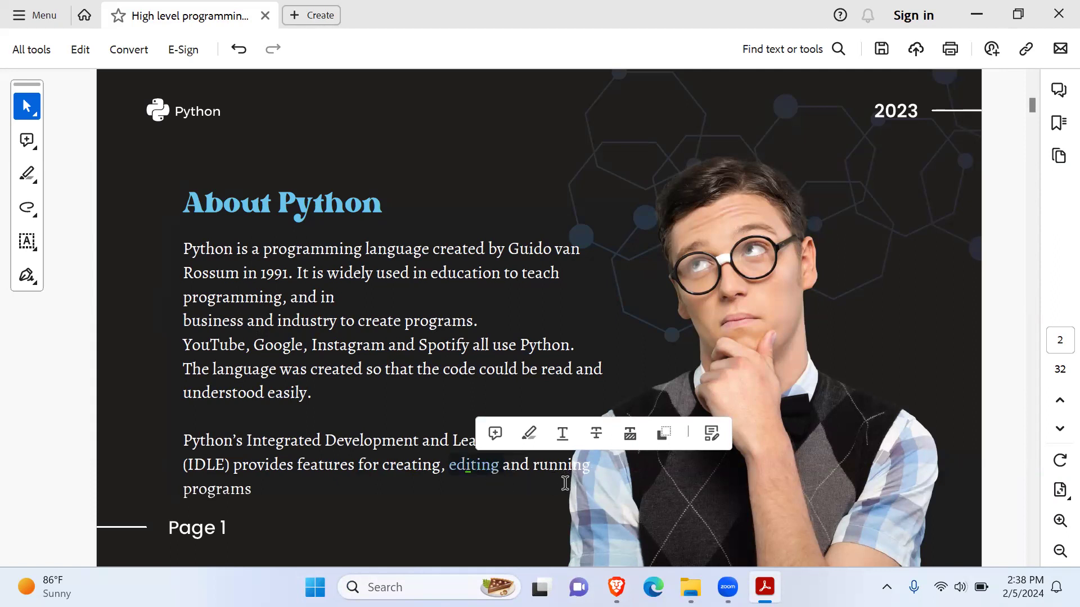
{"action": "left_click_drag", "start_coordinate": [585, 477], "coordinate": [382, 473]}
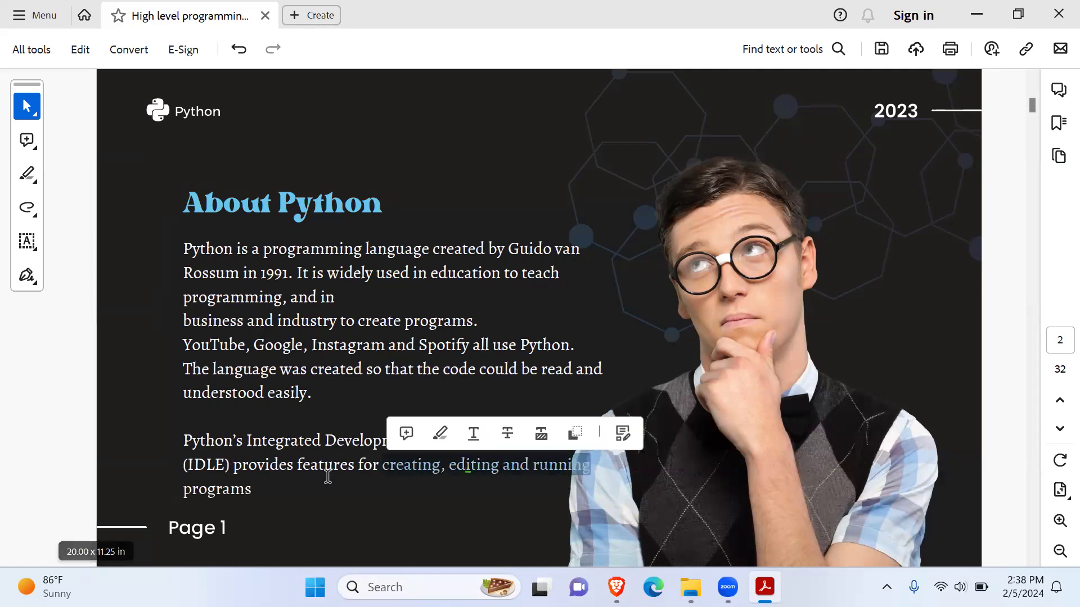
{"action": "left_click_drag", "start_coordinate": [245, 491], "coordinate": [175, 435]}
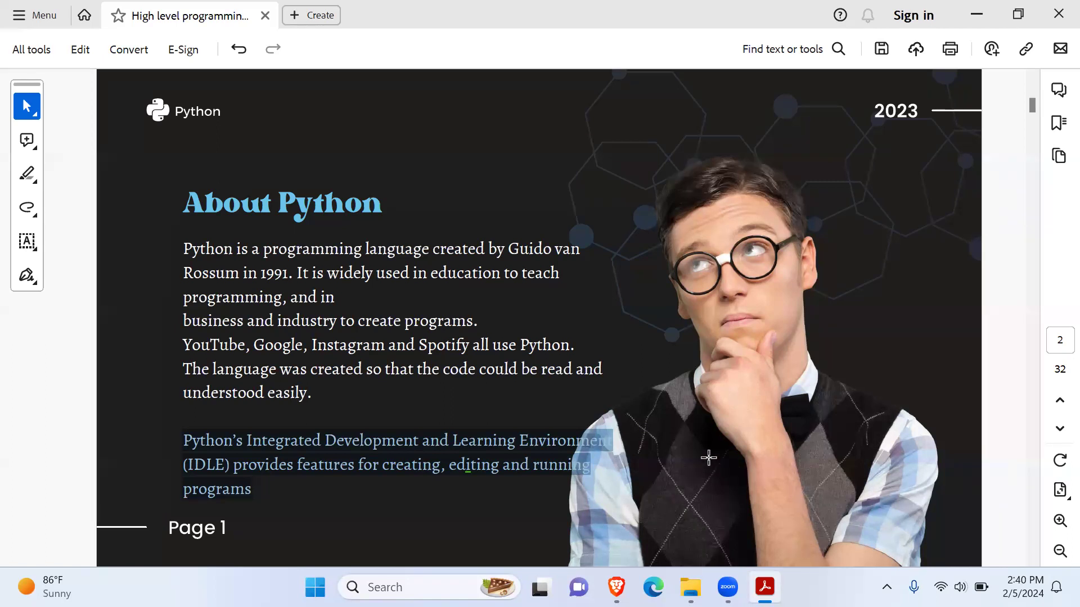
Go to the Using Python page and select its first two sentences, on installation with IDLE and IDLE's functions, while reading them
{"action": "left_click", "coordinate": [1059, 429]}
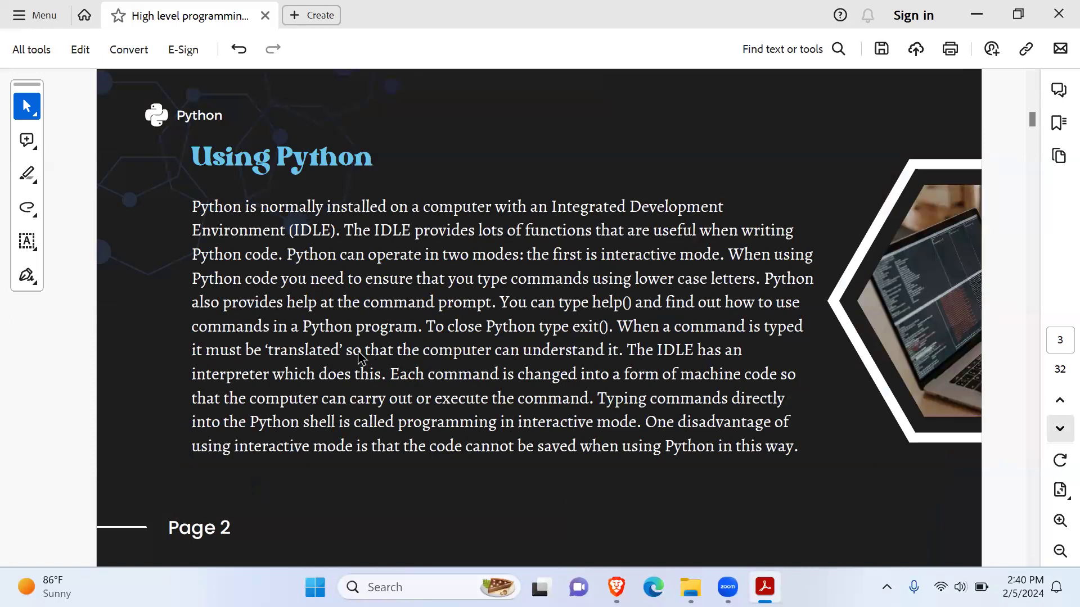
{"action": "left_click_drag", "start_coordinate": [196, 207], "coordinate": [324, 209]}
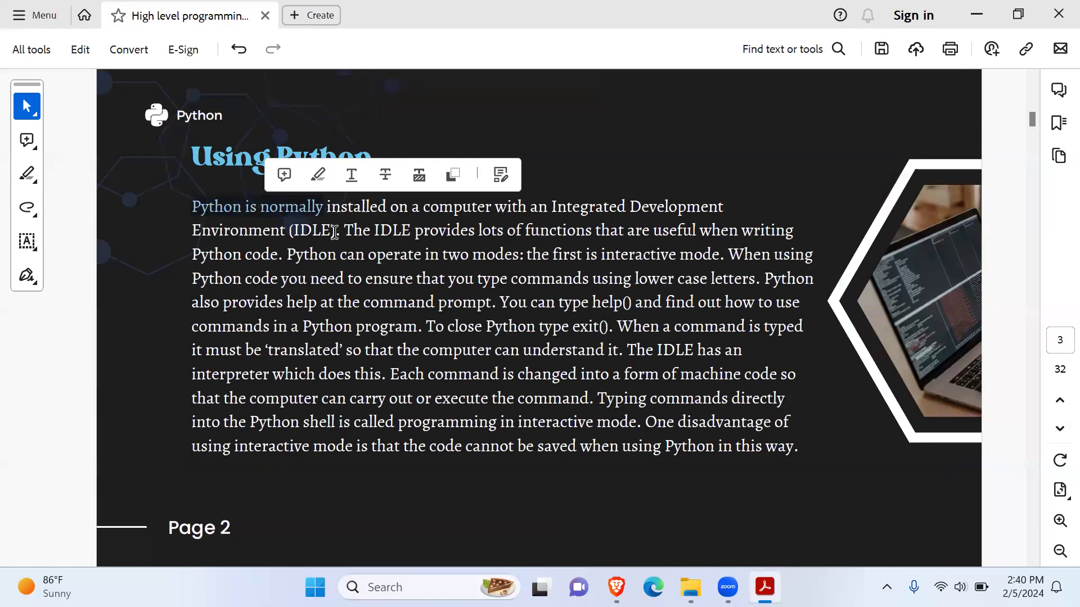
{"action": "left_click_drag", "start_coordinate": [338, 232], "coordinate": [205, 206]}
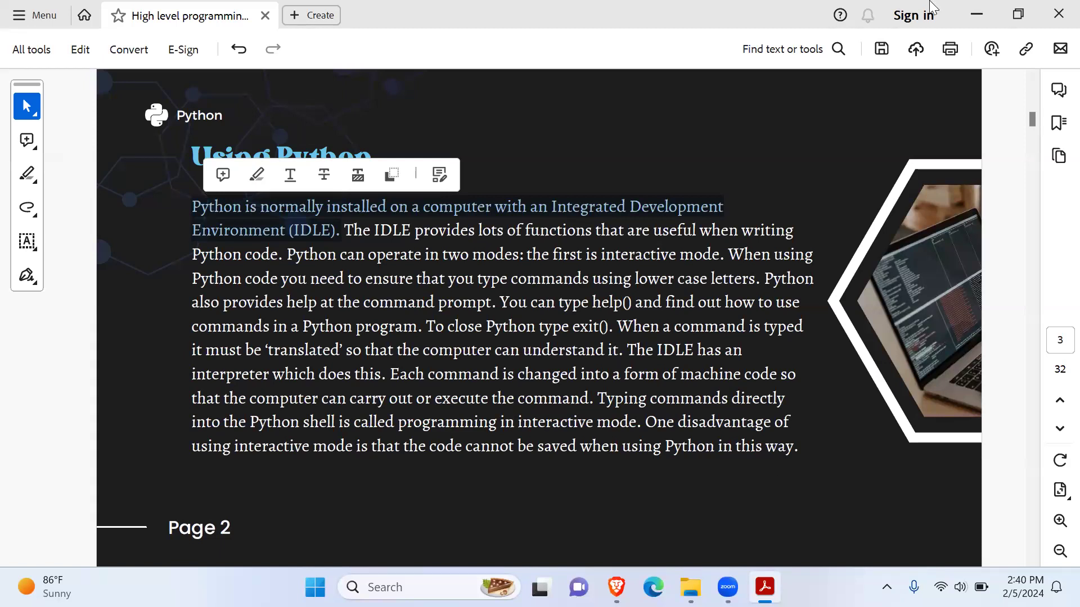
{"action": "left_click_drag", "start_coordinate": [699, 231], "coordinate": [271, 256]}
{"action": "left_click", "coordinate": [682, 233]}
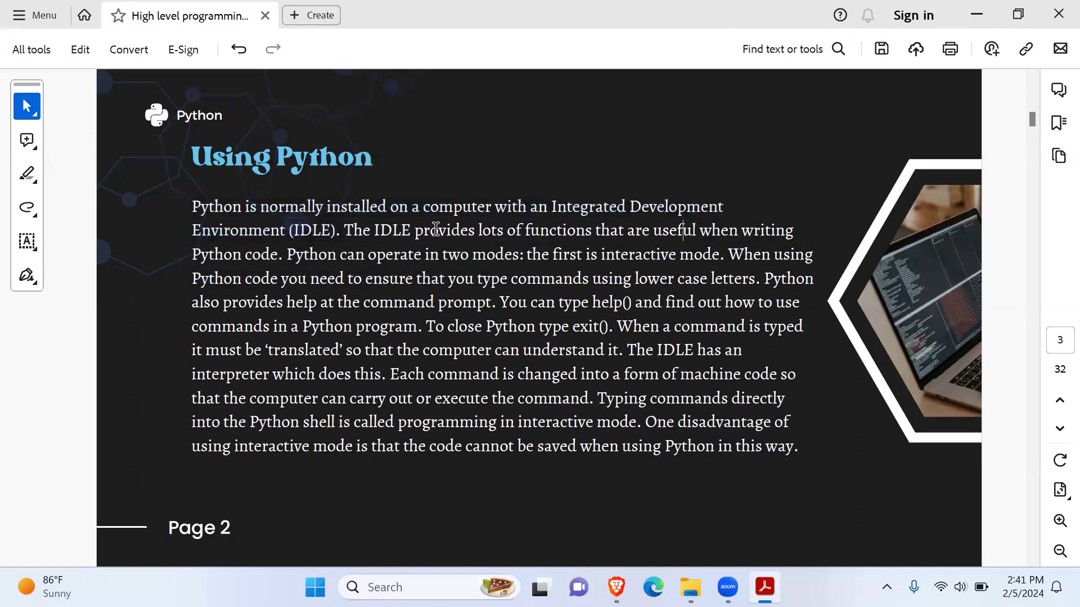
{"action": "left_click_drag", "start_coordinate": [341, 233], "coordinate": [283, 253]}
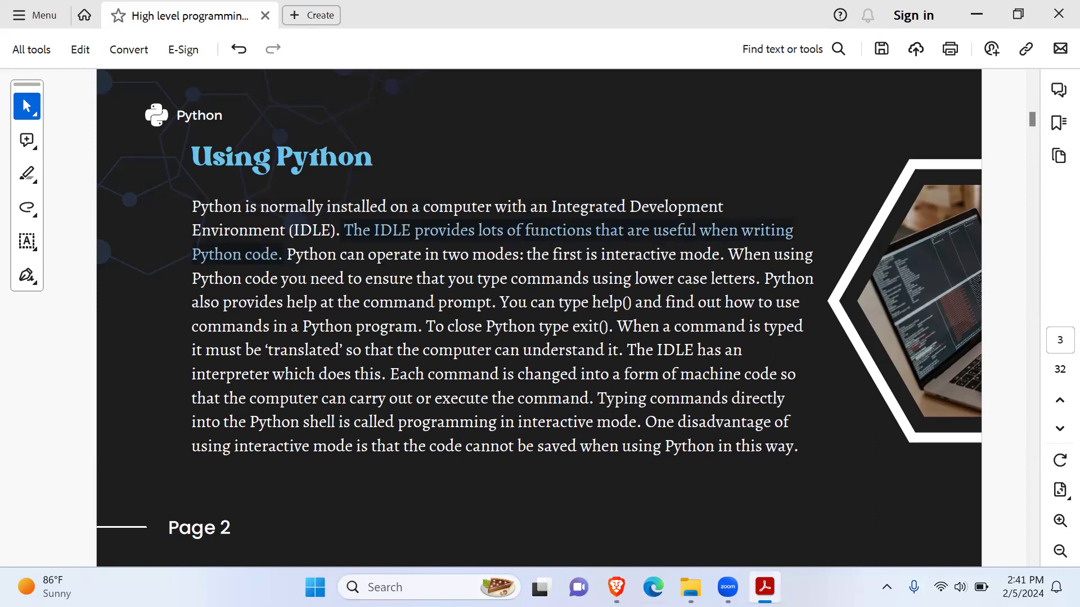
Search Windows for "py" and open Python 3.12 Module Docs (64-bit), bringing its server window forward
{"action": "key", "text": "super"}
{"action": "key", "text": "super"}
{"action": "key", "text": "super"}
{"action": "type", "text": "i"}
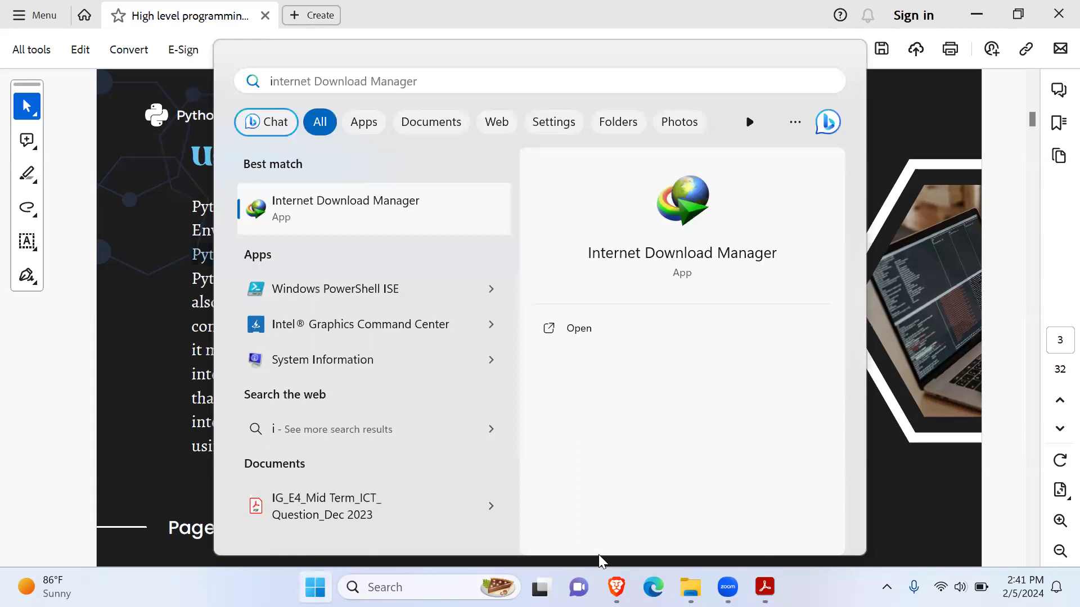
{"action": "type", "text": "d"}
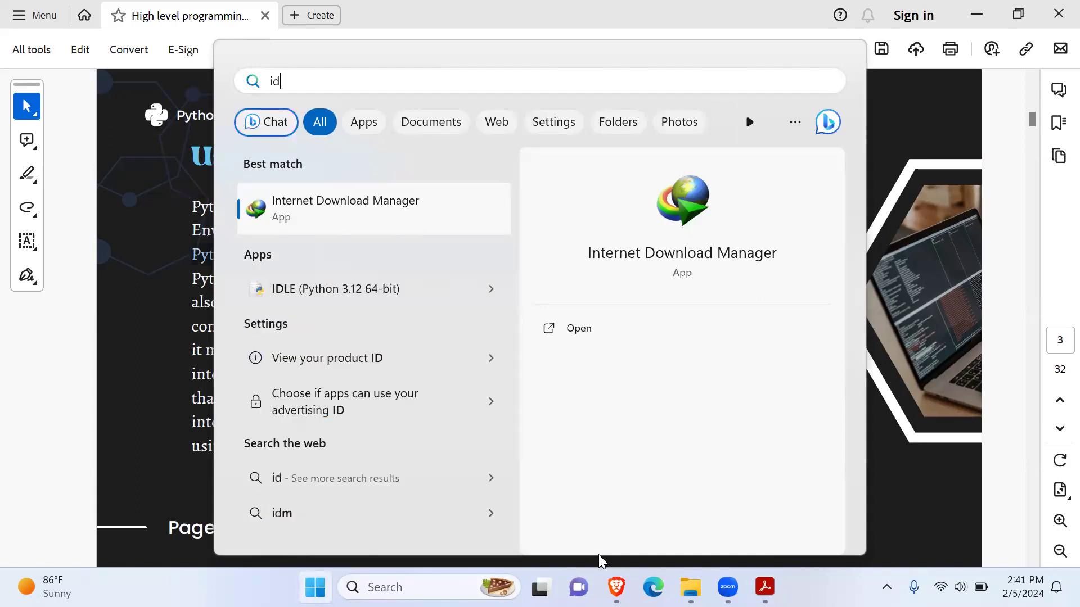
{"action": "key", "text": "BackSpace"}
{"action": "key", "text": "BackSpace"}
{"action": "type", "text": "py"}
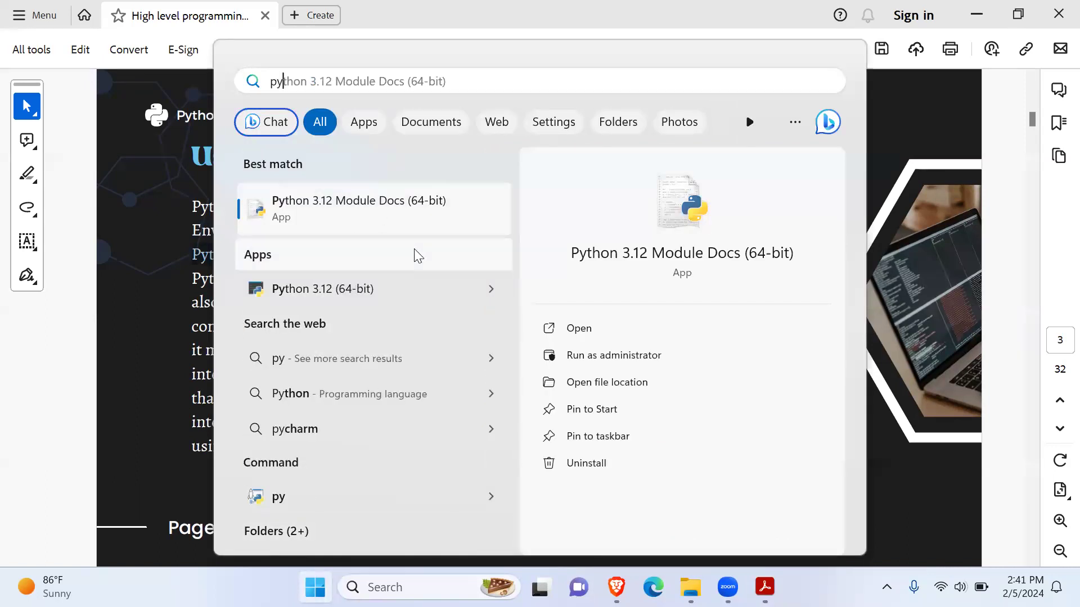
{"action": "left_click", "coordinate": [386, 215]}
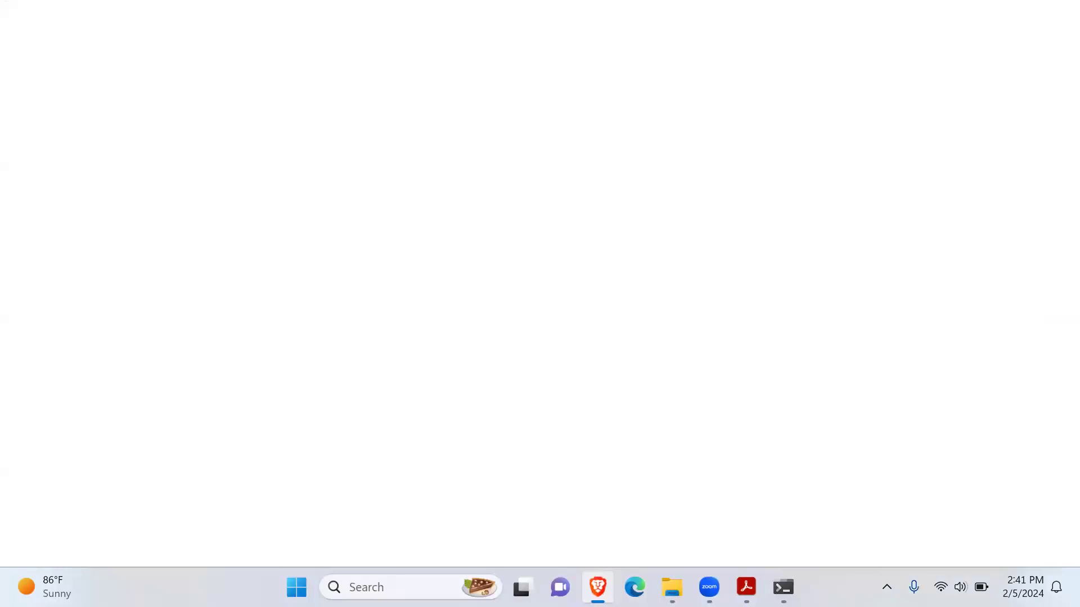
{"action": "key", "text": "alt+Tab"}
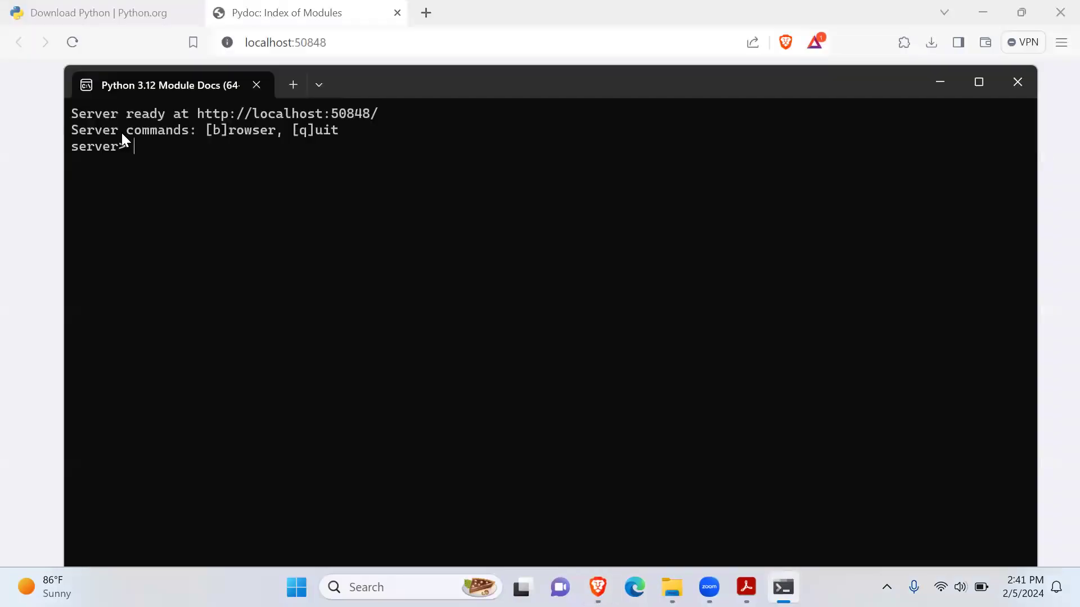
Look through the Pydoc Index of Modules page in the browser, switch to the Download Python page, and return to the PDF lesson
{"action": "left_click", "coordinate": [44, 209]}
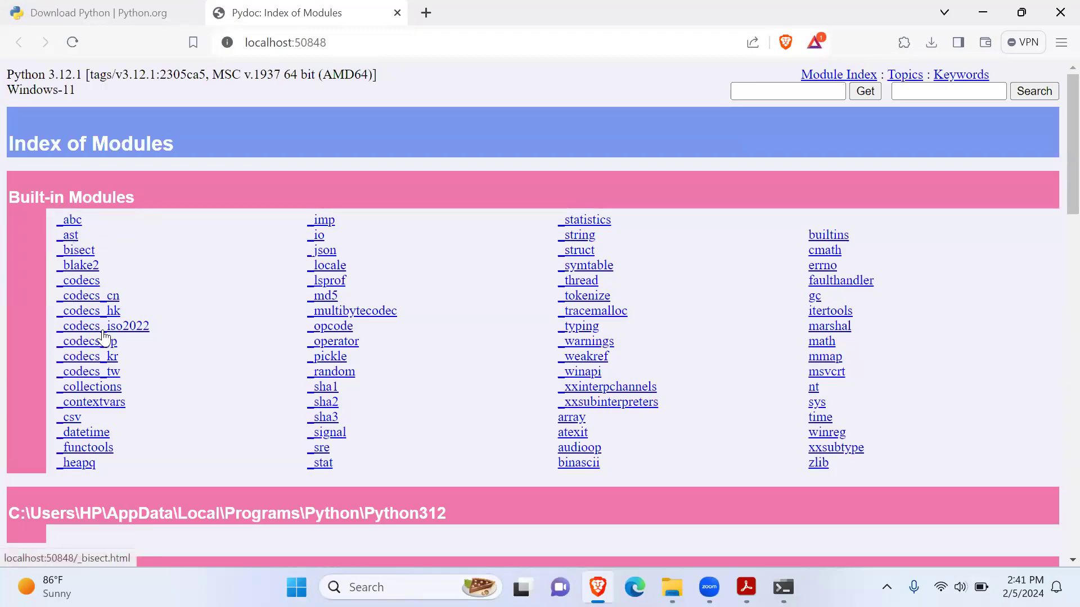
{"action": "scroll", "coordinate": [112, 419], "scroll_direction": "down", "scroll_amount": 7}
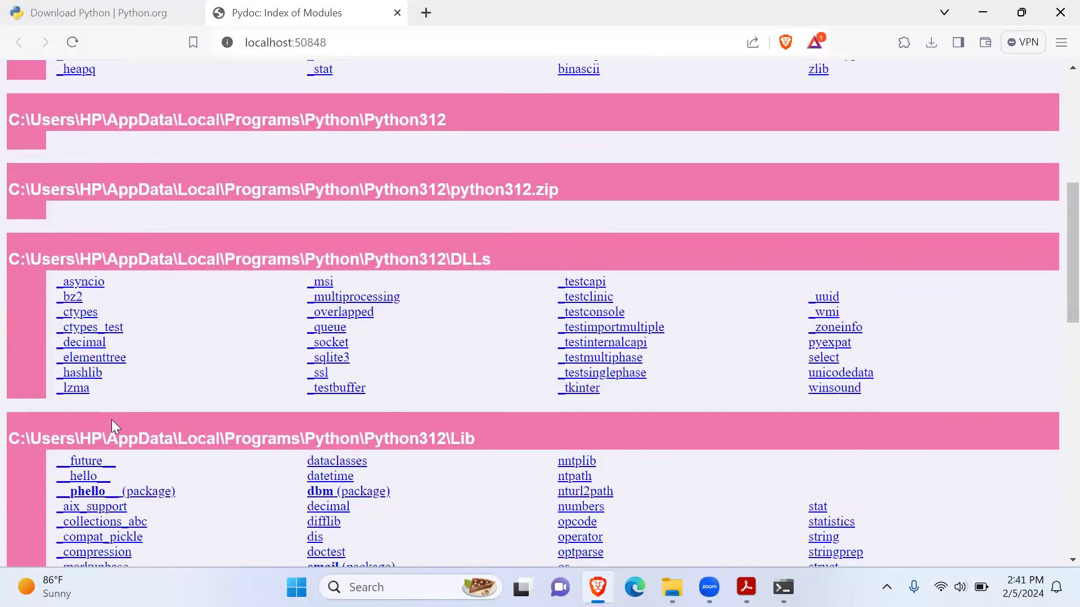
{"action": "scroll", "coordinate": [121, 421], "scroll_direction": "up", "scroll_amount": 7}
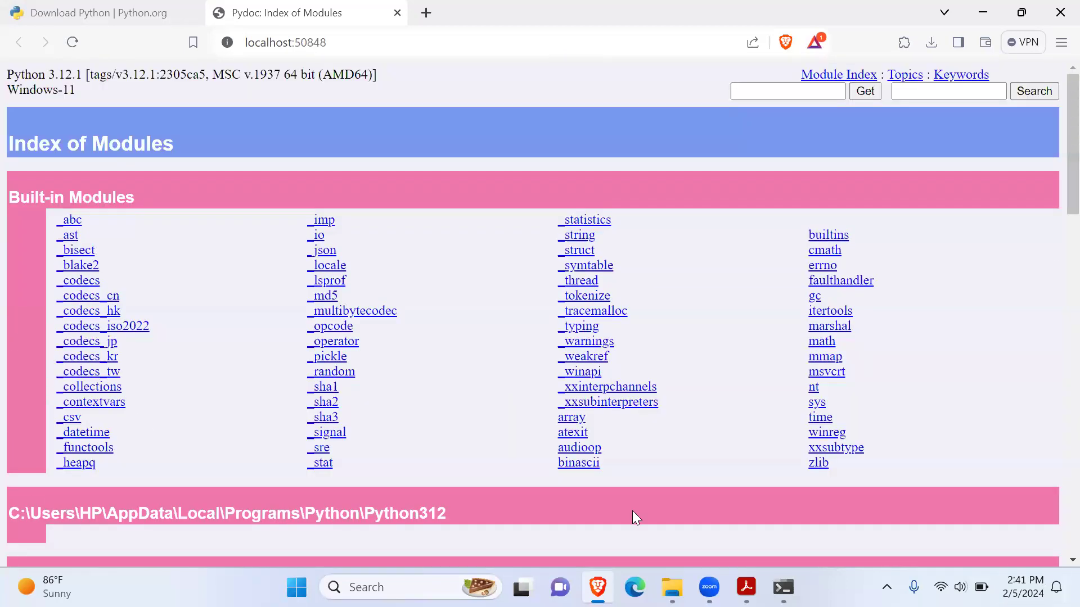
{"action": "scroll", "coordinate": [641, 458], "scroll_direction": "down", "scroll_amount": 11}
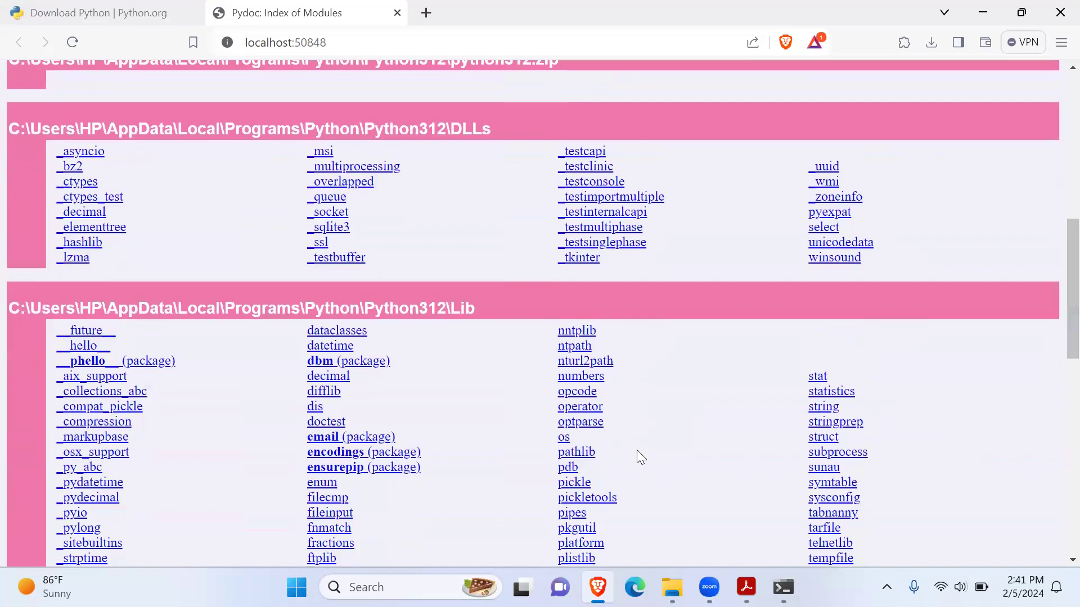
{"action": "scroll", "coordinate": [641, 462], "scroll_direction": "down", "scroll_amount": 11}
{"action": "scroll", "coordinate": [635, 484], "scroll_direction": "up", "scroll_amount": 6}
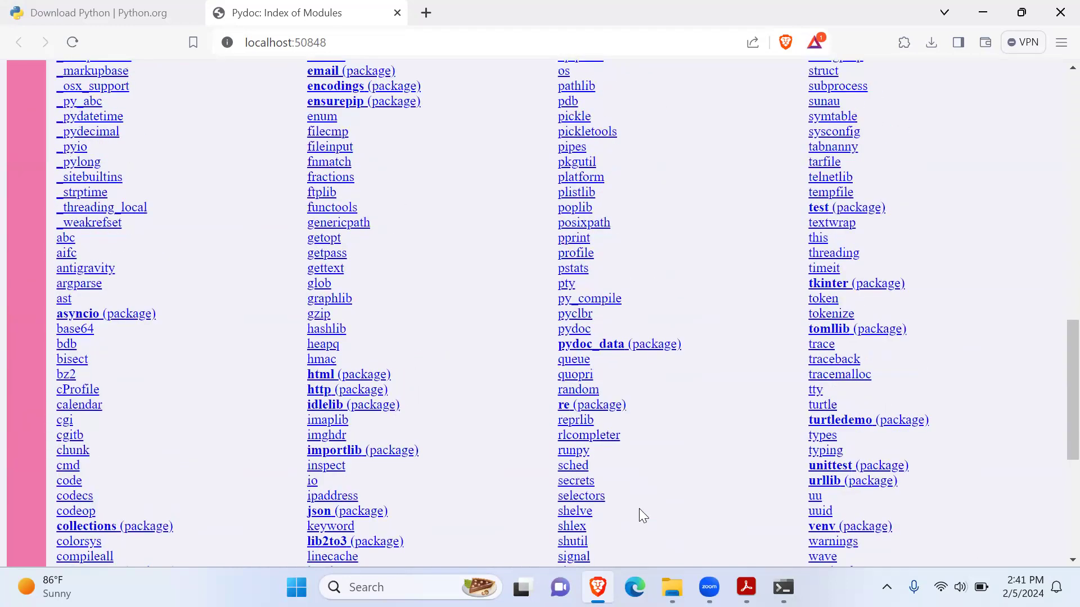
{"action": "scroll", "coordinate": [636, 500], "scroll_direction": "up", "scroll_amount": 9}
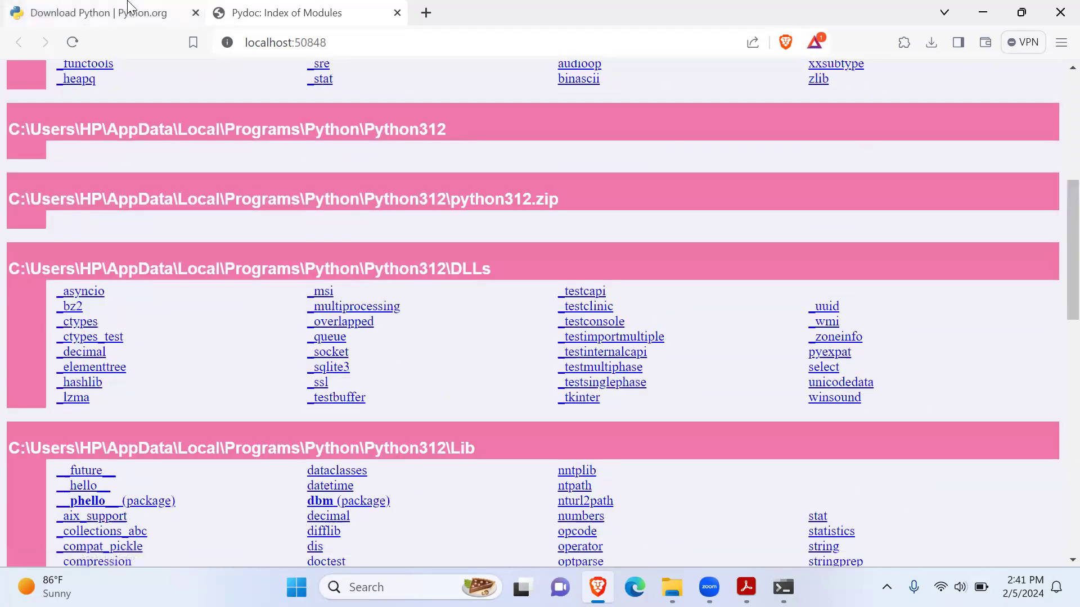
{"action": "left_click", "coordinate": [129, 7]}
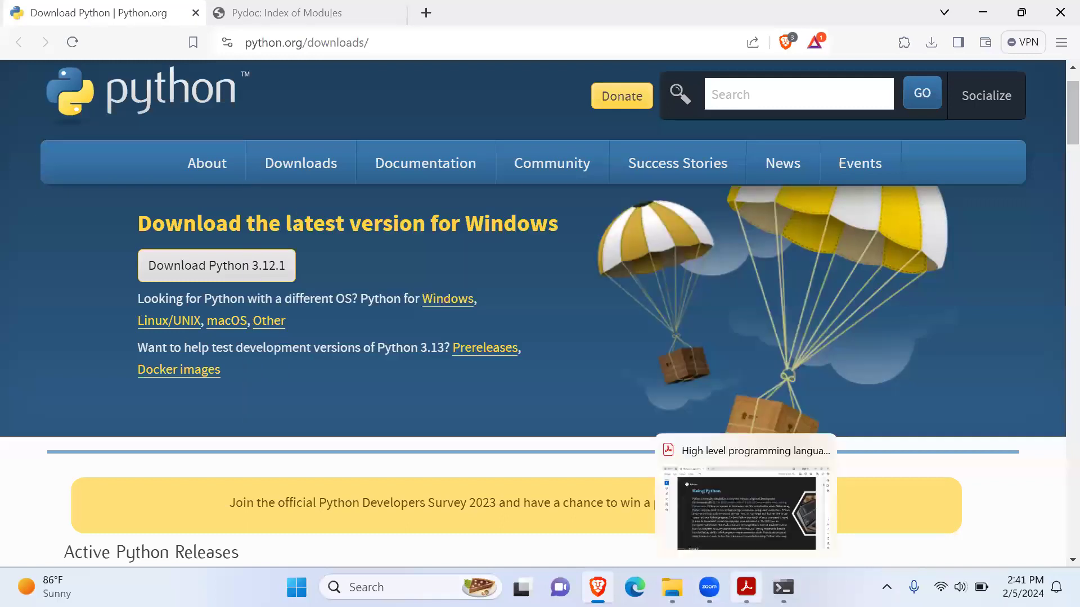
{"action": "key", "text": "alt+Tab"}
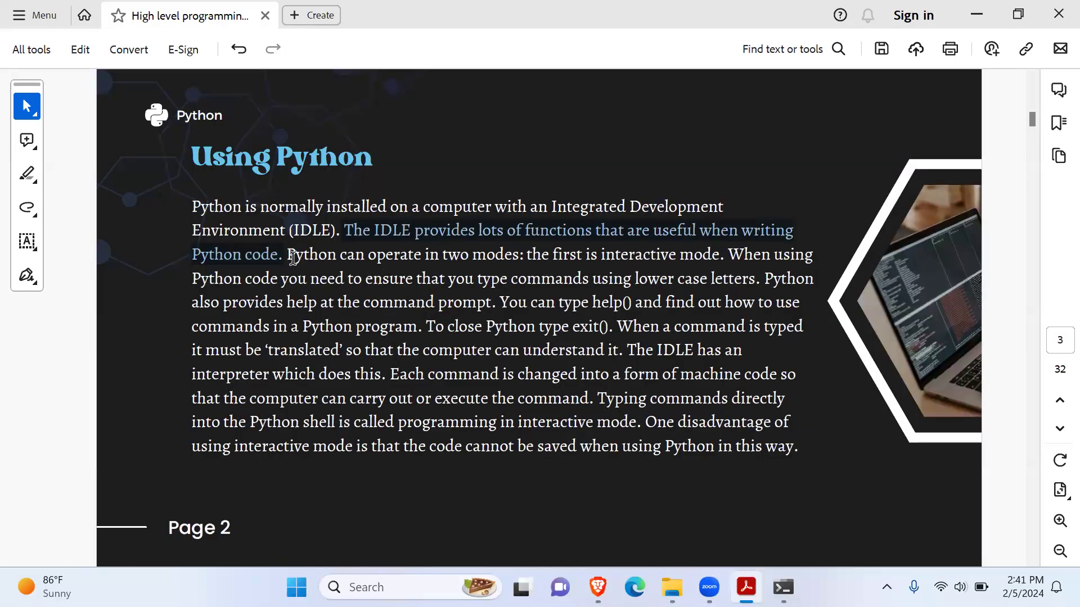
Select "Python can operate in two modes:" and "the first is interactive mode" on the Using Python page while reading them
{"action": "left_click_drag", "start_coordinate": [289, 258], "coordinate": [364, 257]}
{"action": "left_click", "coordinate": [507, 258]}
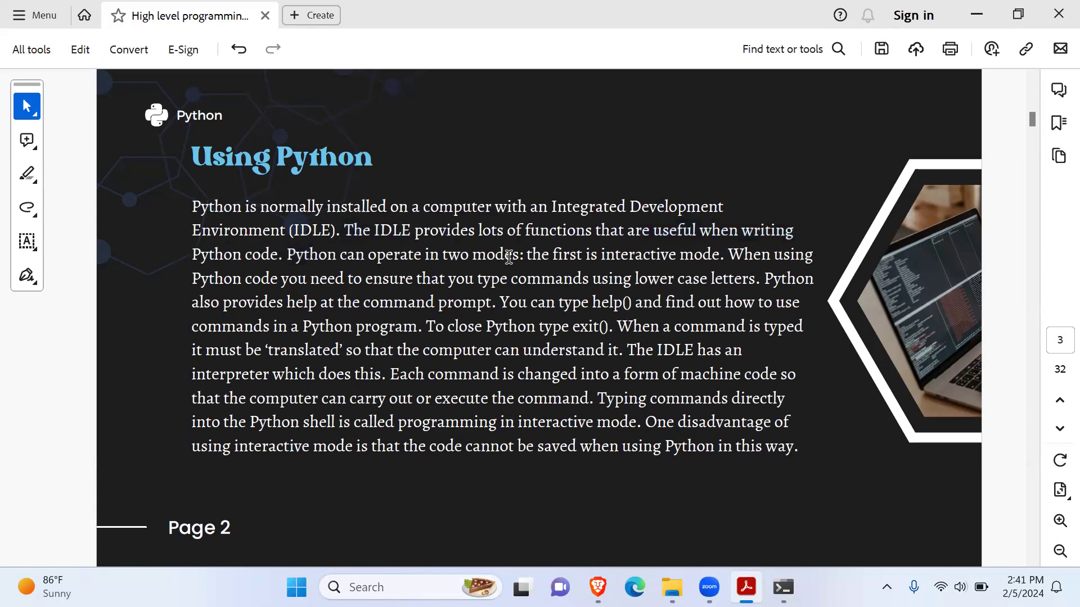
{"action": "left_click_drag", "start_coordinate": [495, 257], "coordinate": [288, 254]}
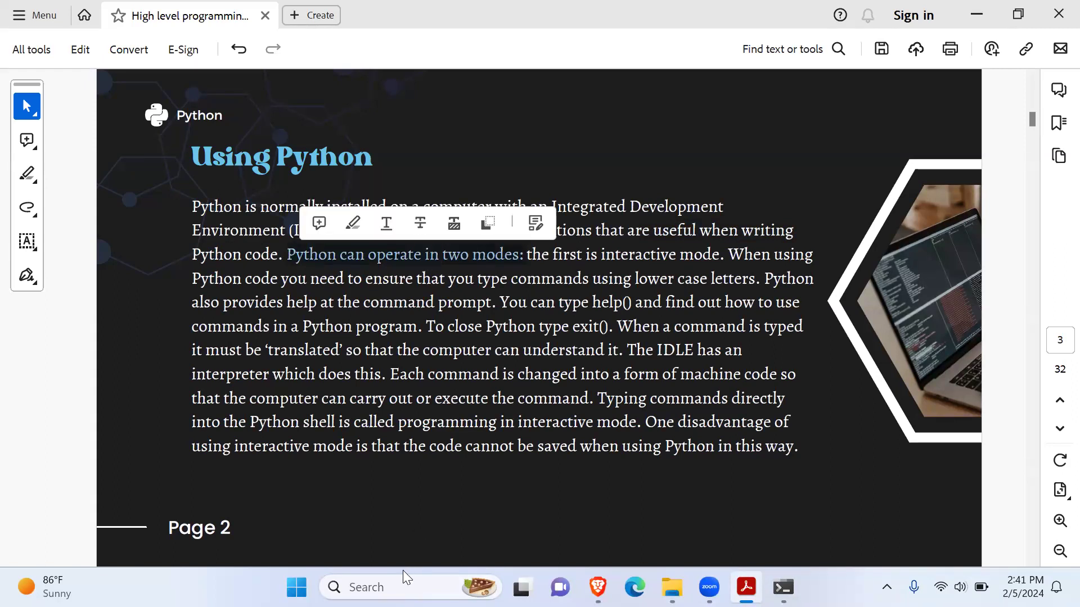
{"action": "left_click", "coordinate": [355, 256]}
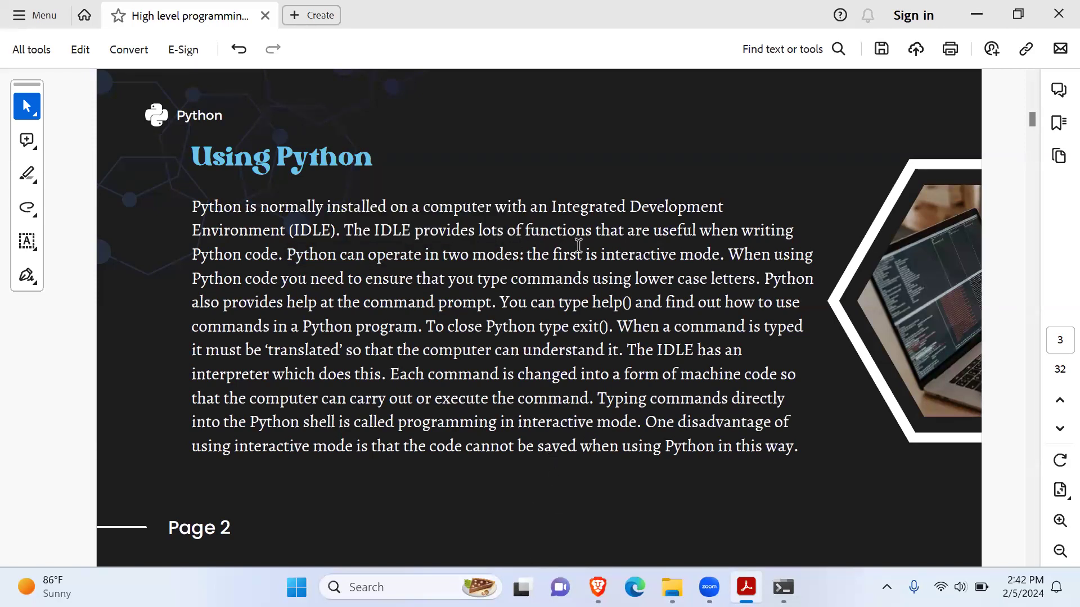
{"action": "left_click_drag", "start_coordinate": [527, 254], "coordinate": [720, 258]}
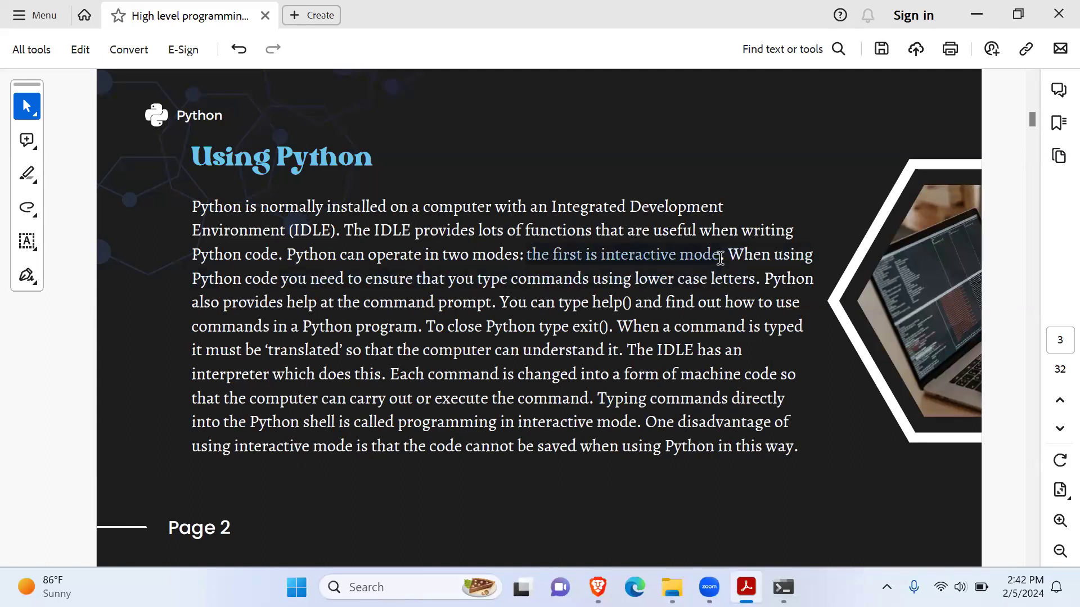
{"action": "left_click", "coordinate": [736, 328]}
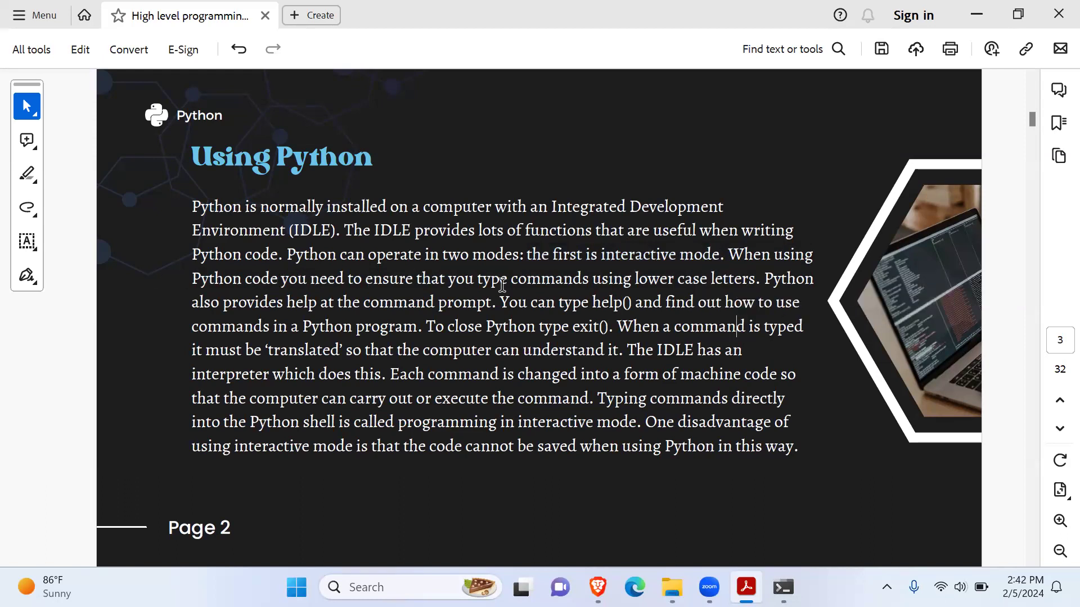
Select the sentence on typing Python commands in lower case letters, including its words "code you need to", while reading it
{"action": "left_click_drag", "start_coordinate": [753, 278], "coordinate": [734, 251]}
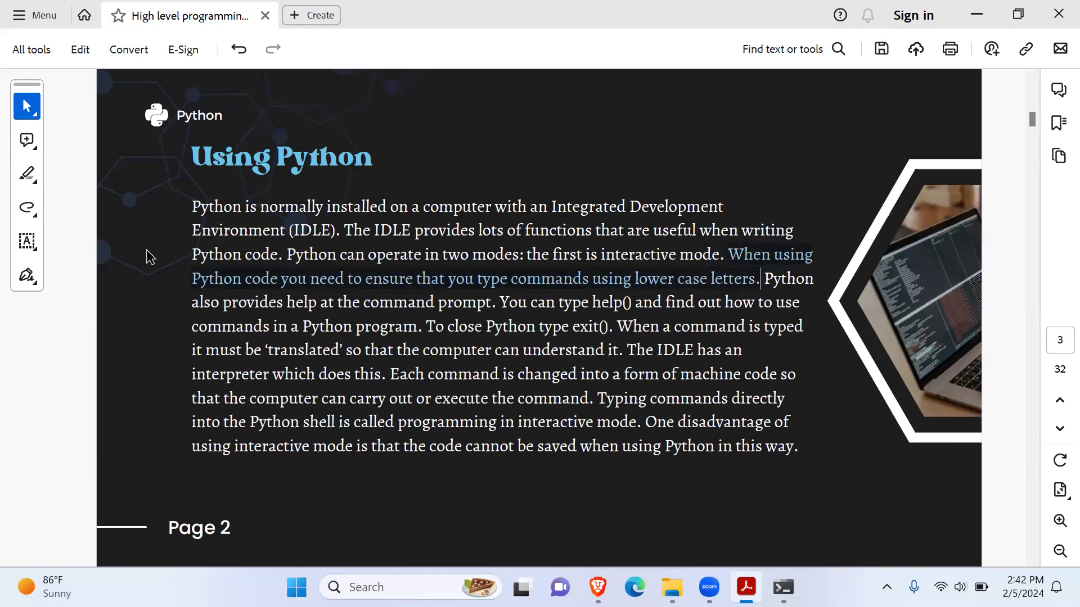
{"action": "left_click", "coordinate": [410, 312]}
{"action": "left_click_drag", "start_coordinate": [245, 279], "coordinate": [362, 279]}
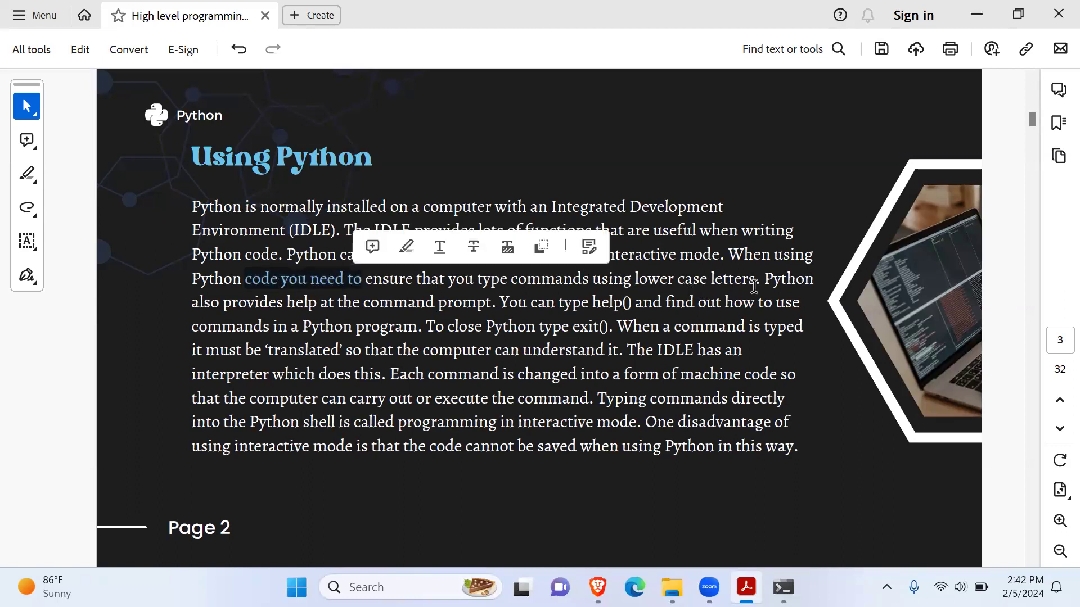
{"action": "left_click_drag", "start_coordinate": [759, 280], "coordinate": [730, 258]}
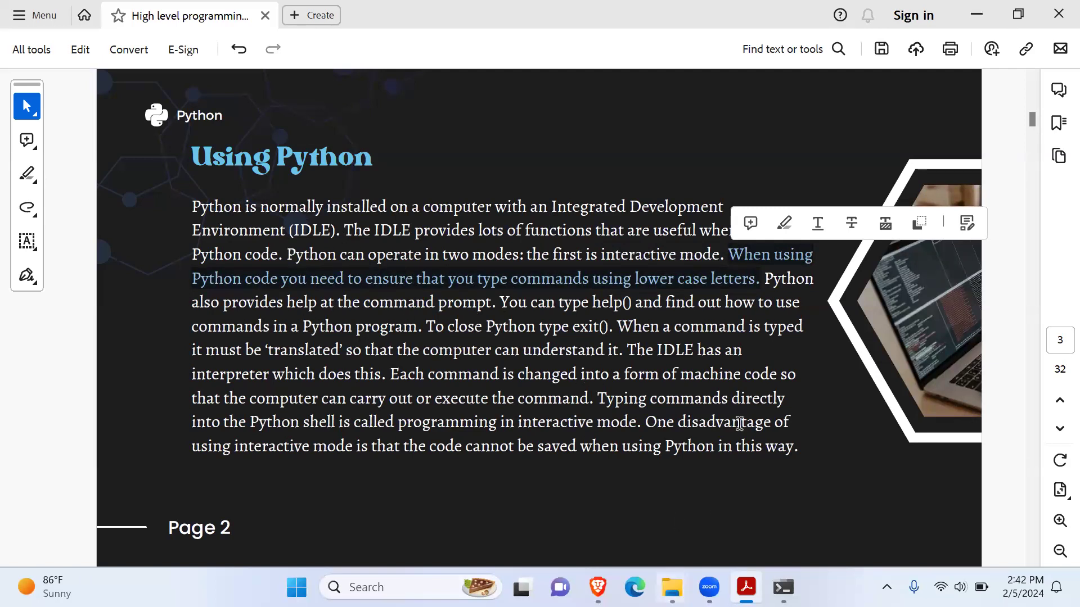
{"action": "left_click", "coordinate": [337, 279]}
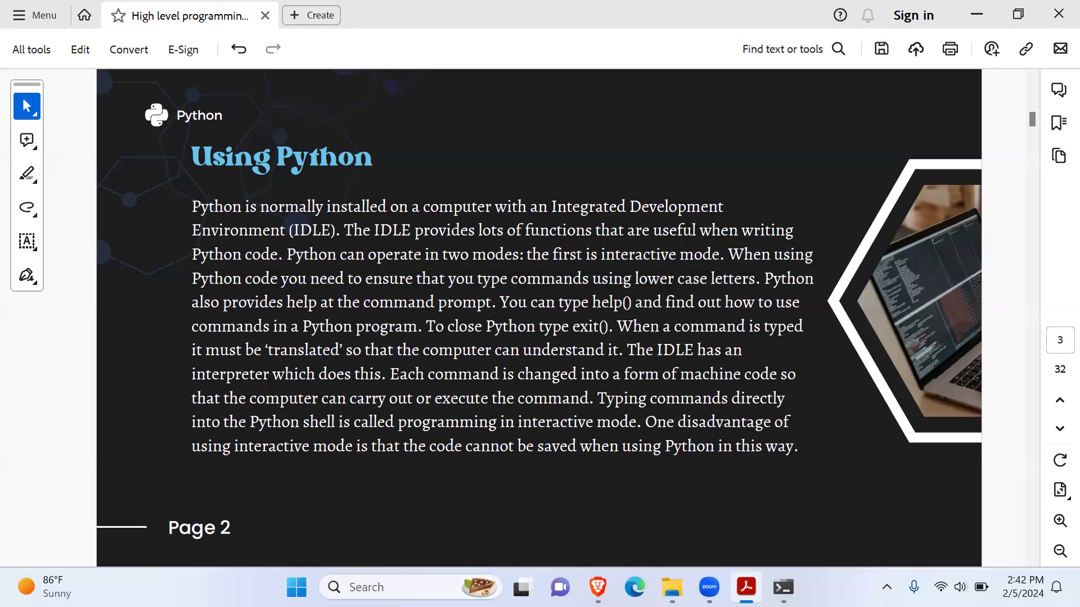
Reselect the statement on Python's two modes and the words "the first is interactive mode." to review them
{"action": "left_click_drag", "start_coordinate": [524, 254], "coordinate": [318, 256]}
{"action": "left_click", "coordinate": [529, 266]}
{"action": "left_click_drag", "start_coordinate": [552, 253], "coordinate": [716, 254]}
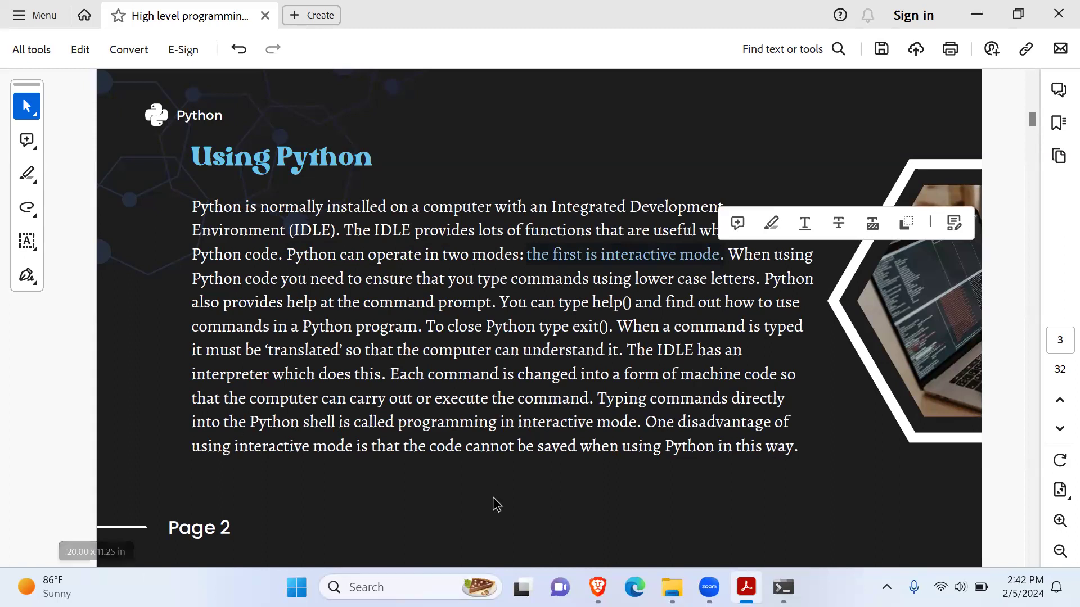
Page ahead to Capturing user input, and go back to the page numbered 4, Using the Python IDLE in Script mode
{"action": "scroll", "coordinate": [586, 459], "scroll_direction": "down", "scroll_amount": 1}
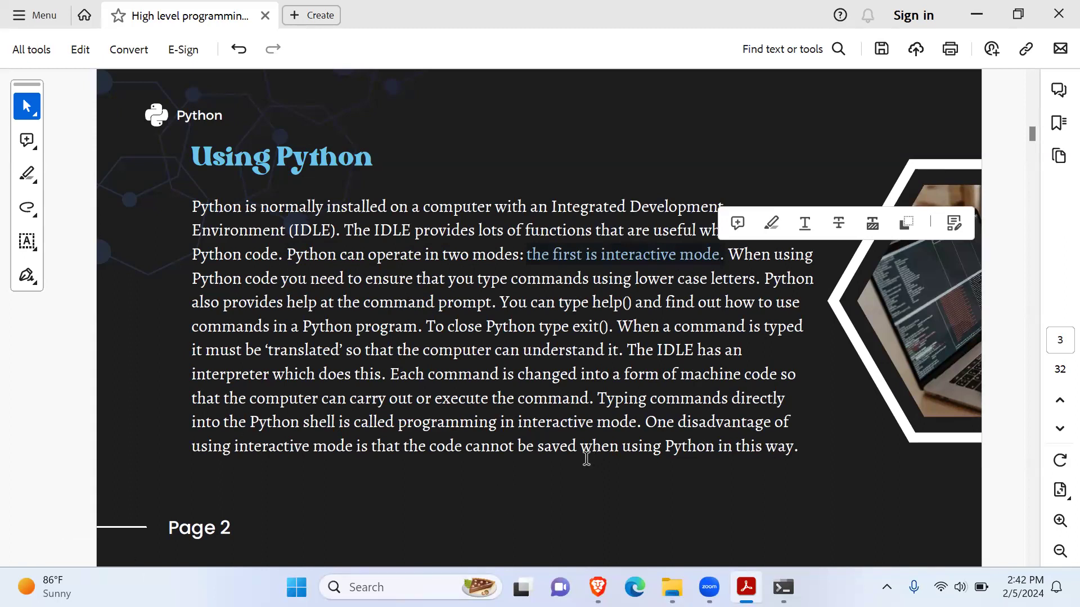
{"action": "left_click", "coordinate": [1058, 429]}
{"action": "left_click", "coordinate": [1058, 429]}
{"action": "left_click", "coordinate": [1059, 429]}
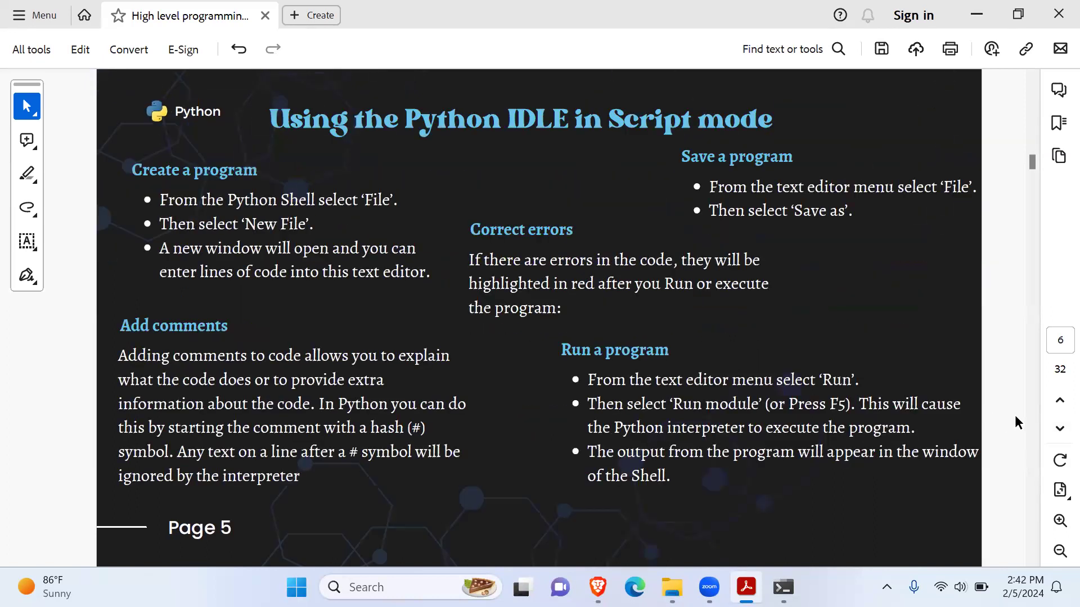
{"action": "left_click", "coordinate": [1058, 431]}
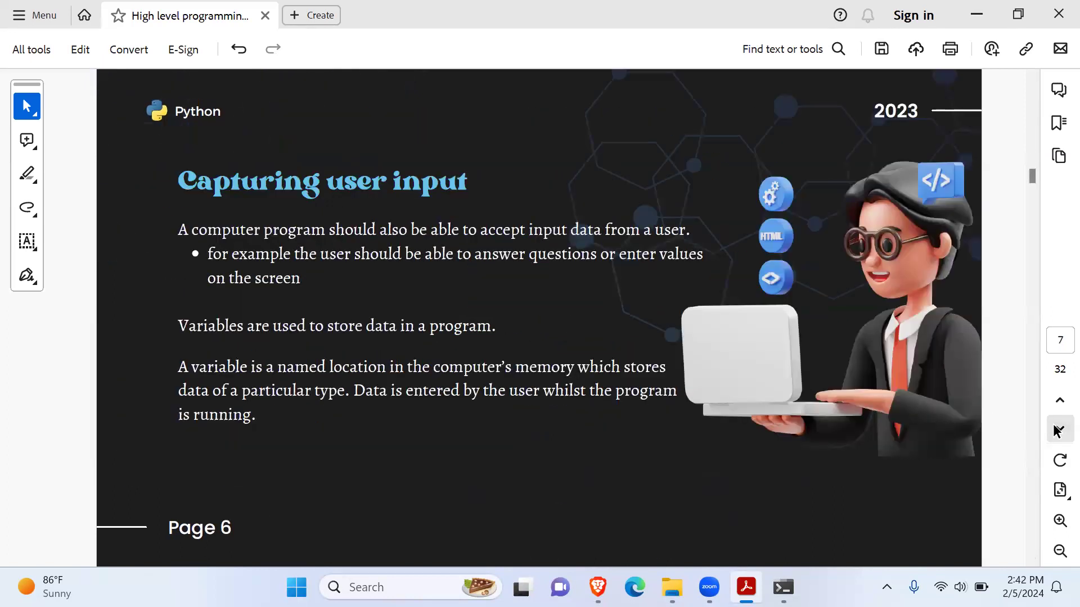
{"action": "left_click", "coordinate": [1056, 404]}
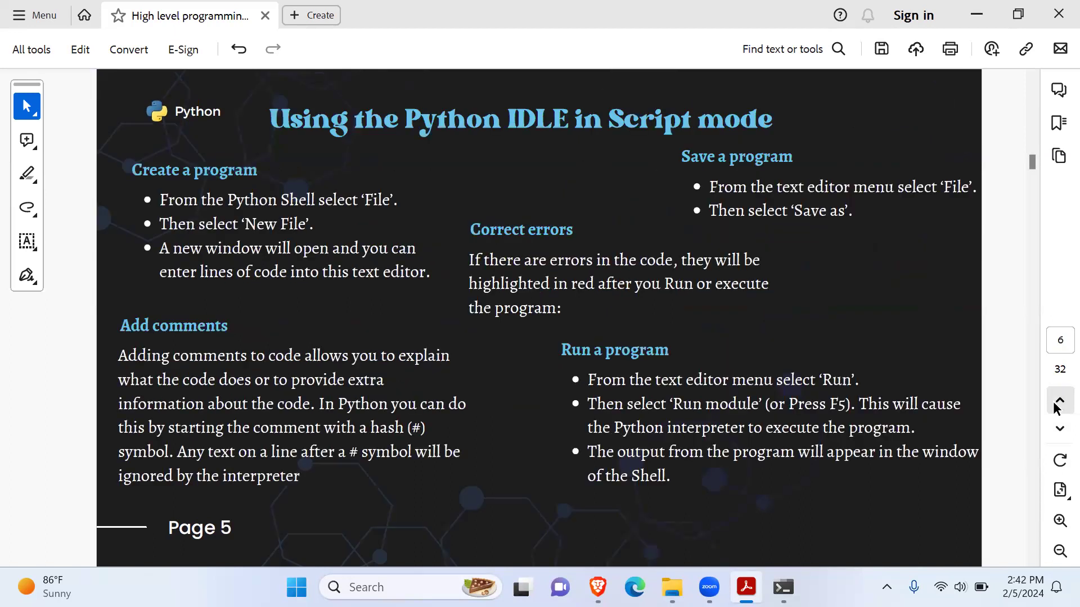
{"action": "left_click", "coordinate": [1057, 406]}
{"action": "left_click", "coordinate": [1057, 406]}
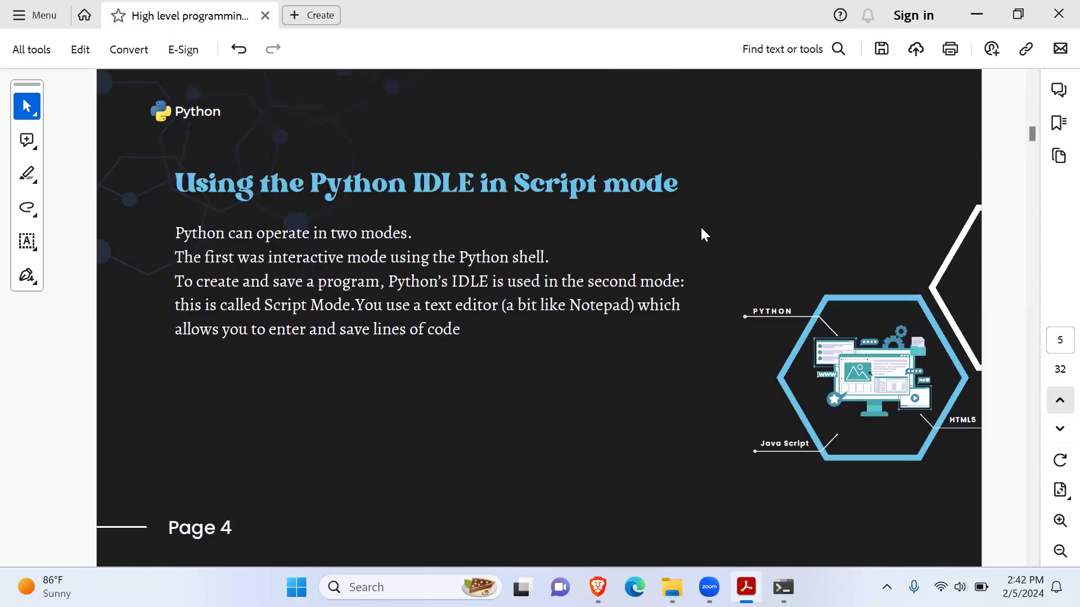
{"action": "left_click", "coordinate": [1058, 427]}
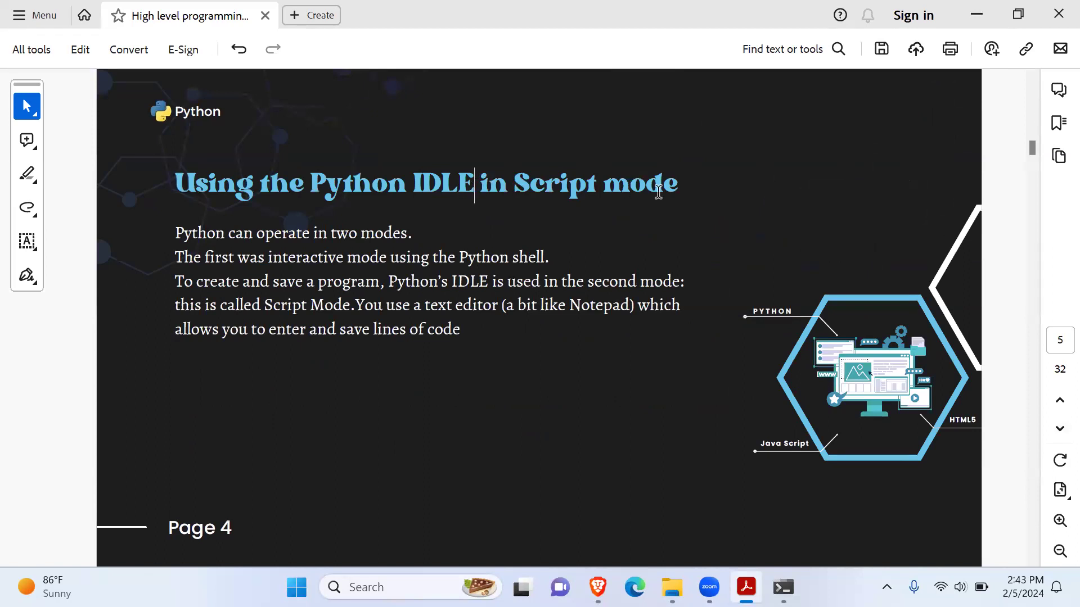
Select "Script mode" in the page heading and the word "interactive" in the second line while comparing the two modes
{"action": "left_click_drag", "start_coordinate": [514, 186], "coordinate": [658, 191]}
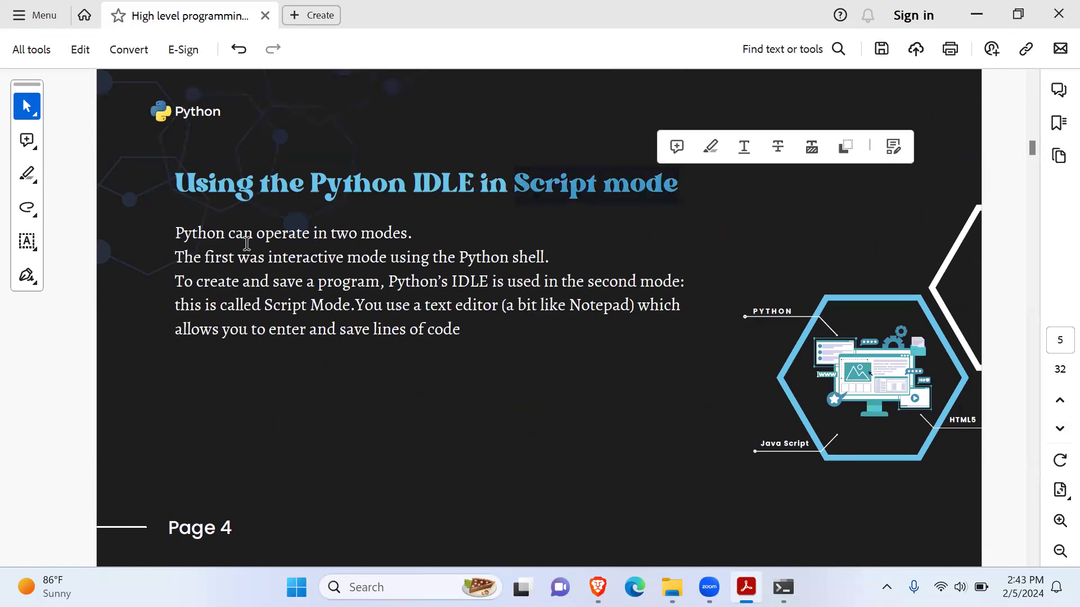
{"action": "left_click_drag", "start_coordinate": [269, 255], "coordinate": [330, 257]}
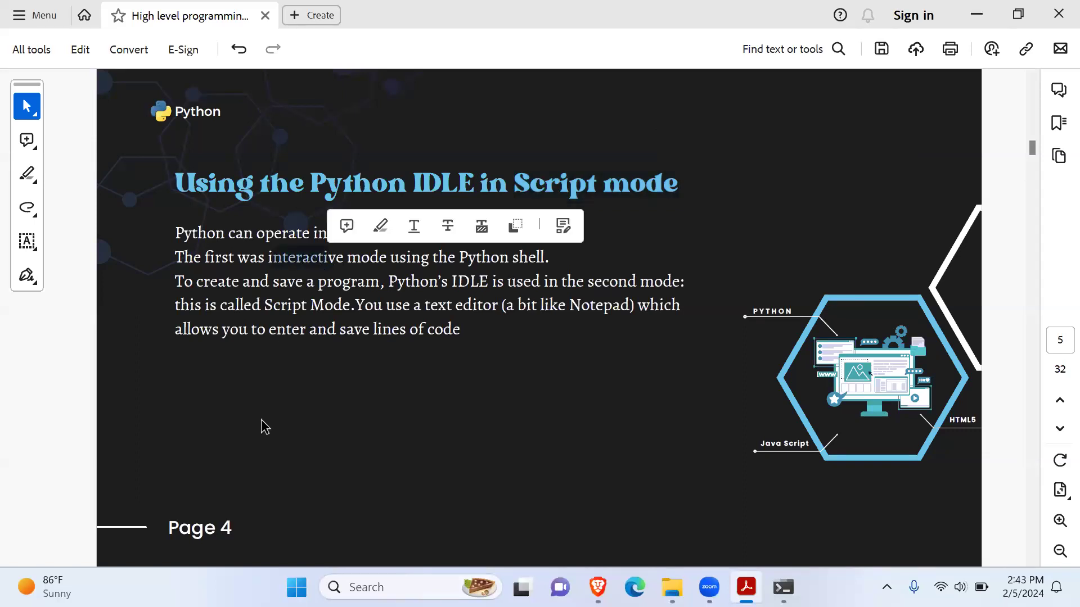
{"action": "left_click", "coordinate": [412, 269]}
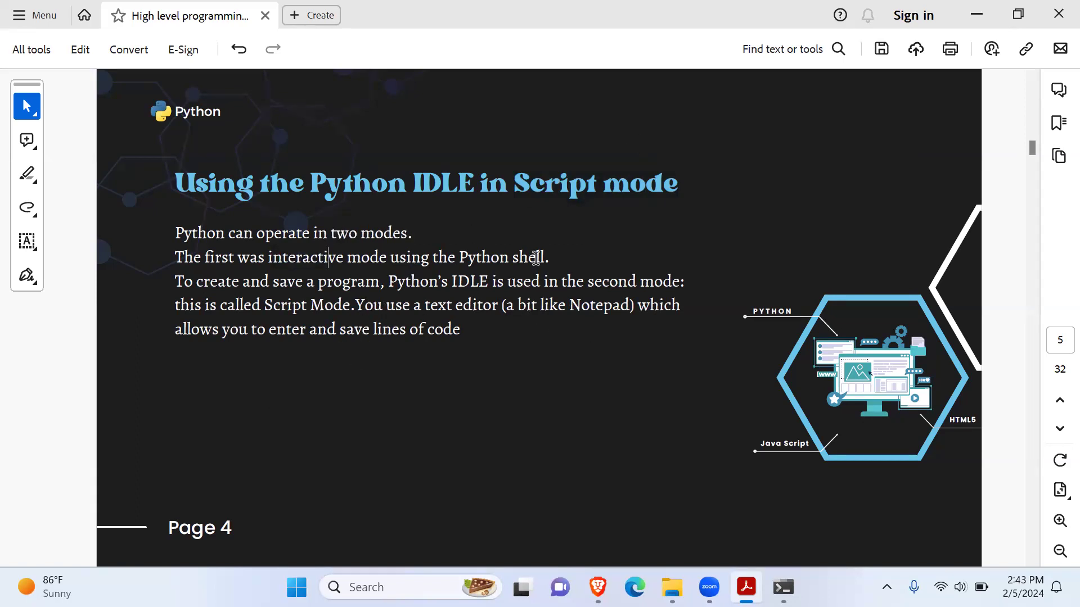
{"action": "left_click_drag", "start_coordinate": [513, 184], "coordinate": [678, 186]}
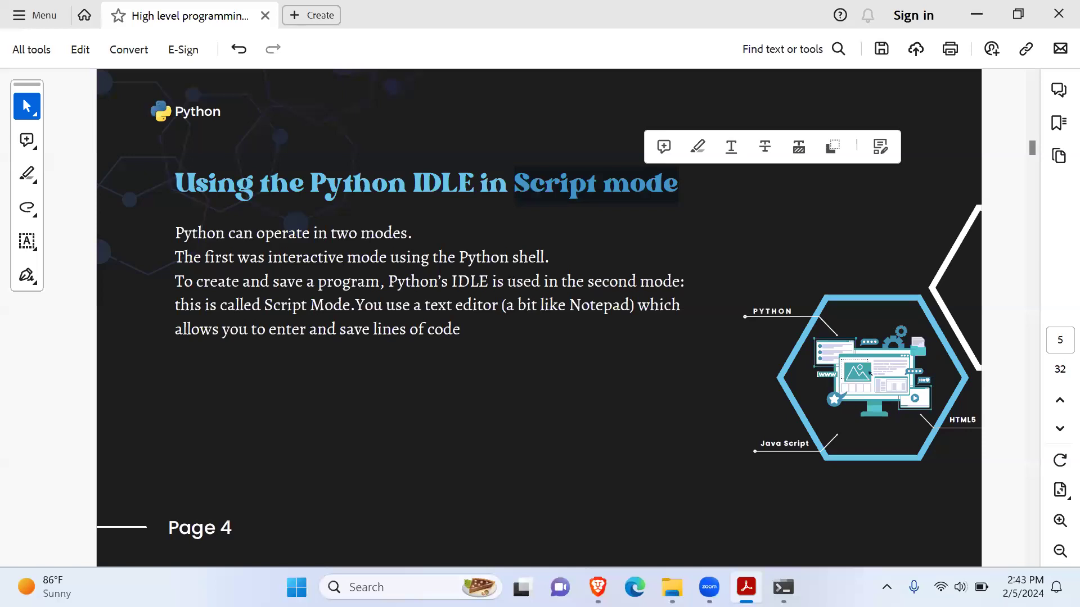